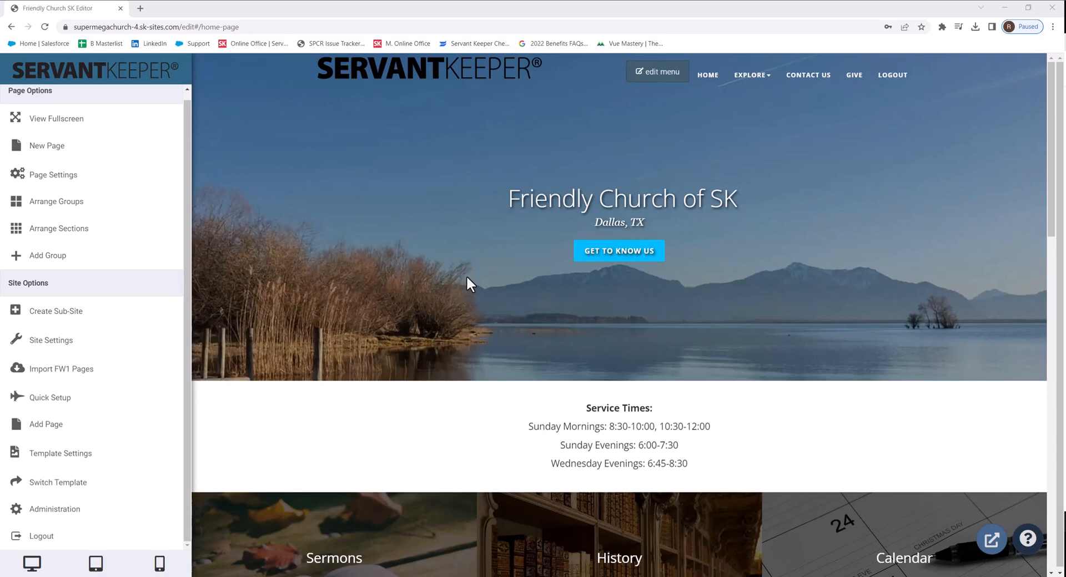
Step: Start adding a new page and choose the Blank Page with Small Header layout from Basic Pages
mouse_move(467, 280)
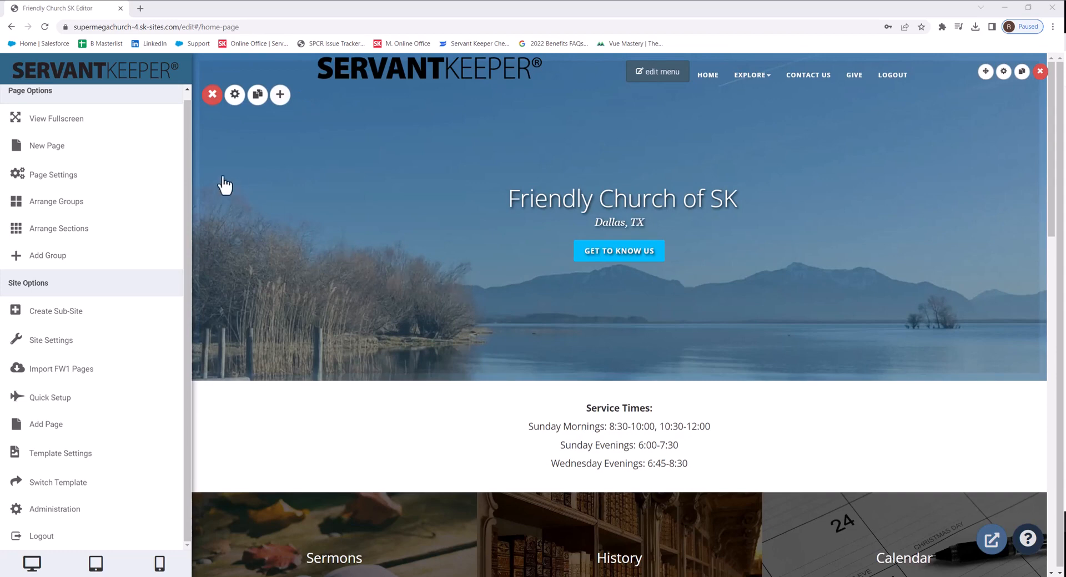
left_click(95, 150)
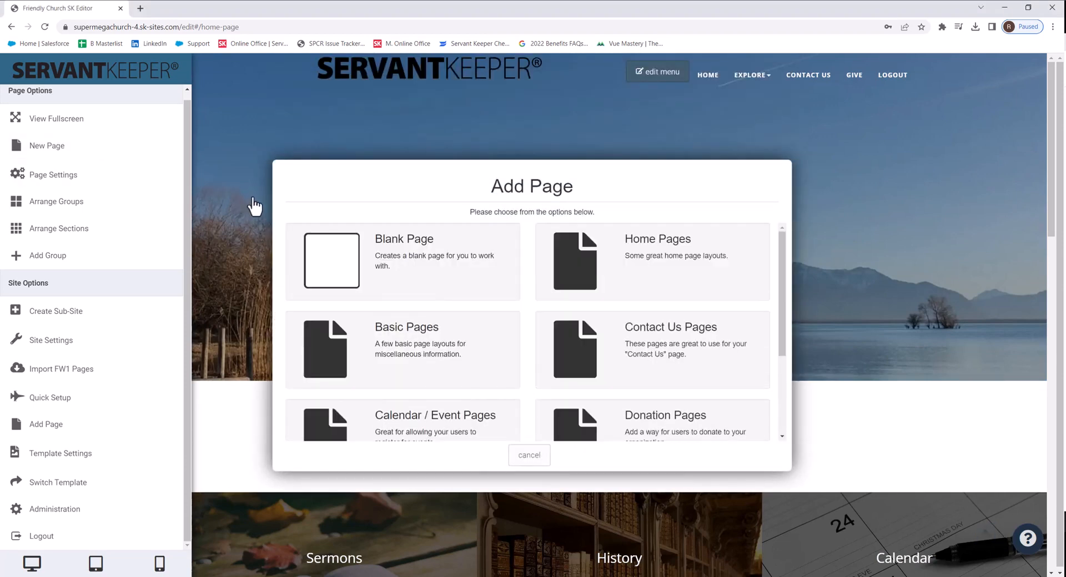
left_click(490, 373)
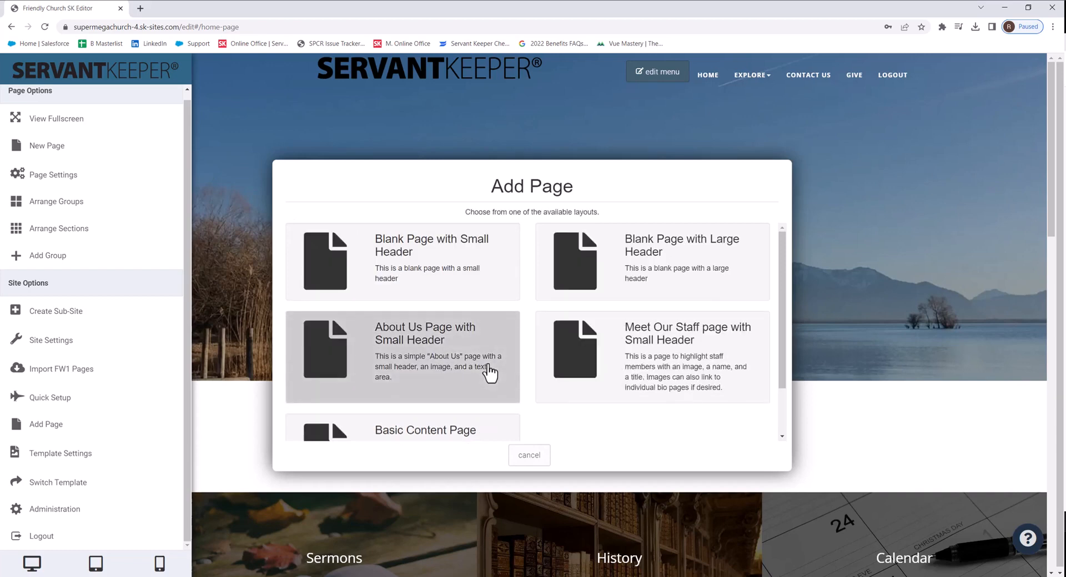
left_click(466, 265)
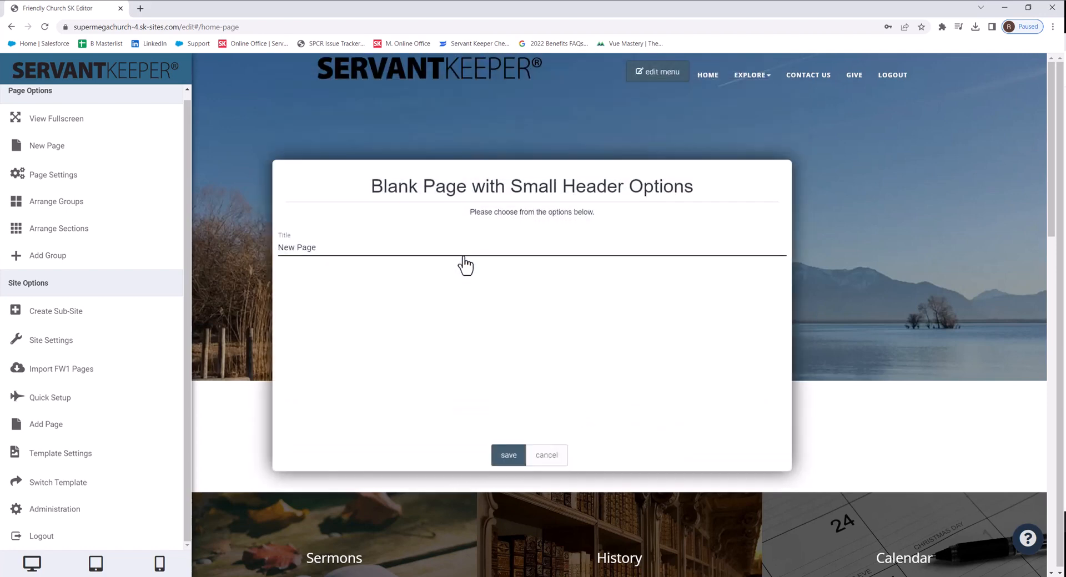
Step: Set the new page's title to Recommended Reading and save it
triple_click(464, 255)
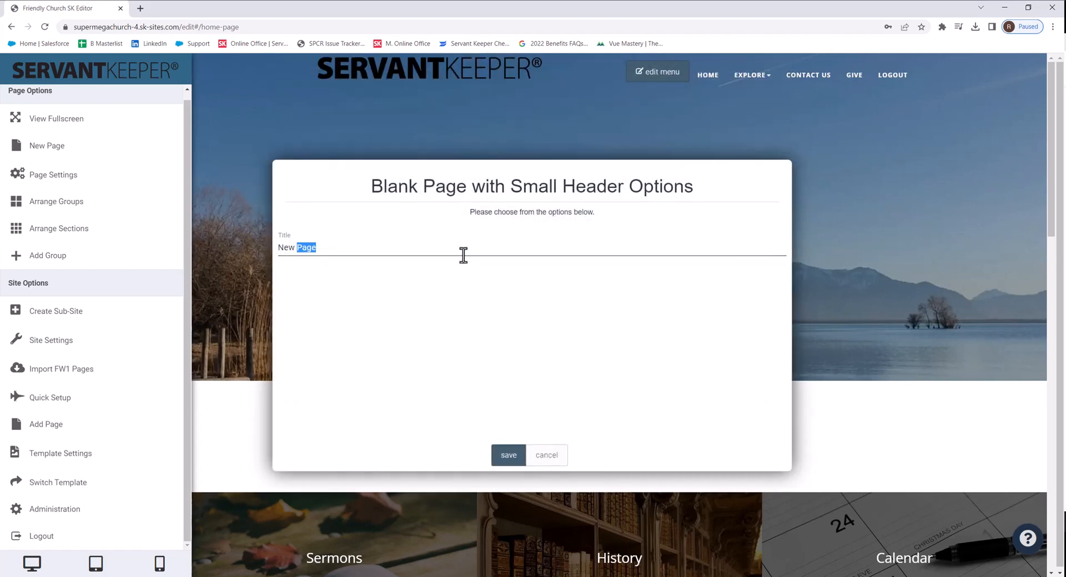
type("RETREAT")
key("BackSpace")
key("BackSpace")
key("BackSpace")
key("BackSpace")
key("BackSpace")
key("BackSpace")
type("ecommended Reading")
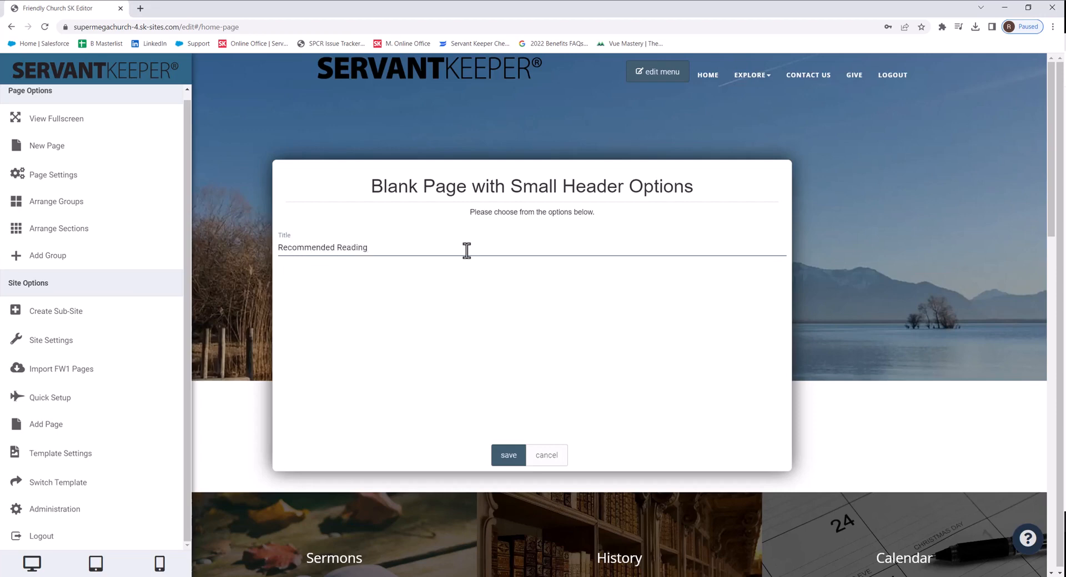
left_click(504, 459)
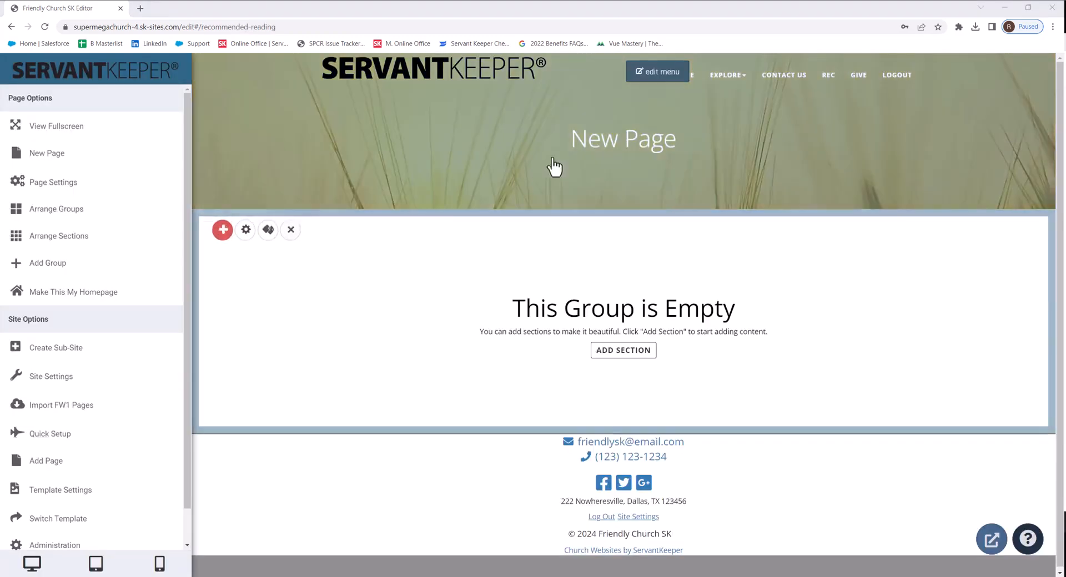
Step: Change the header text from New Page to Recommended Reading and save the section changes
left_click(614, 148)
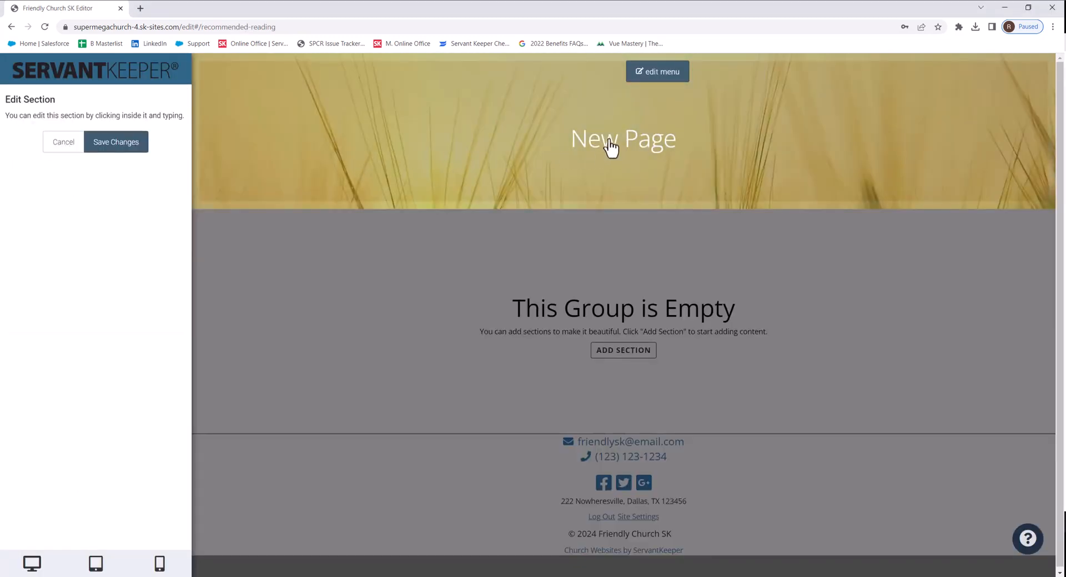
triple_click(610, 147)
type("REcom")
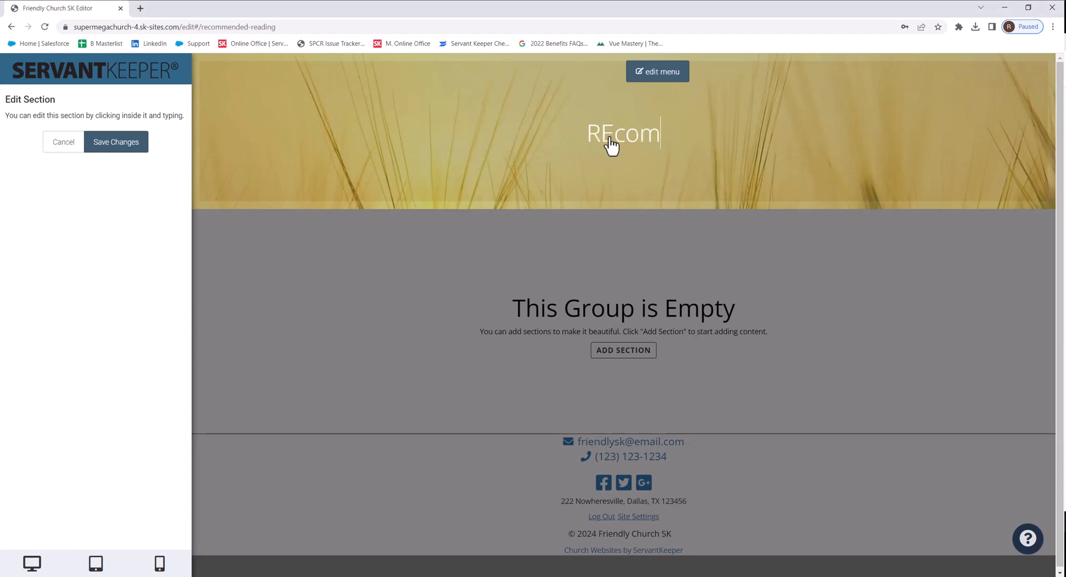
key("BackSpace")
key("BackSpace")
key("BackSpace")
key("BackSpace")
type("ecomme")
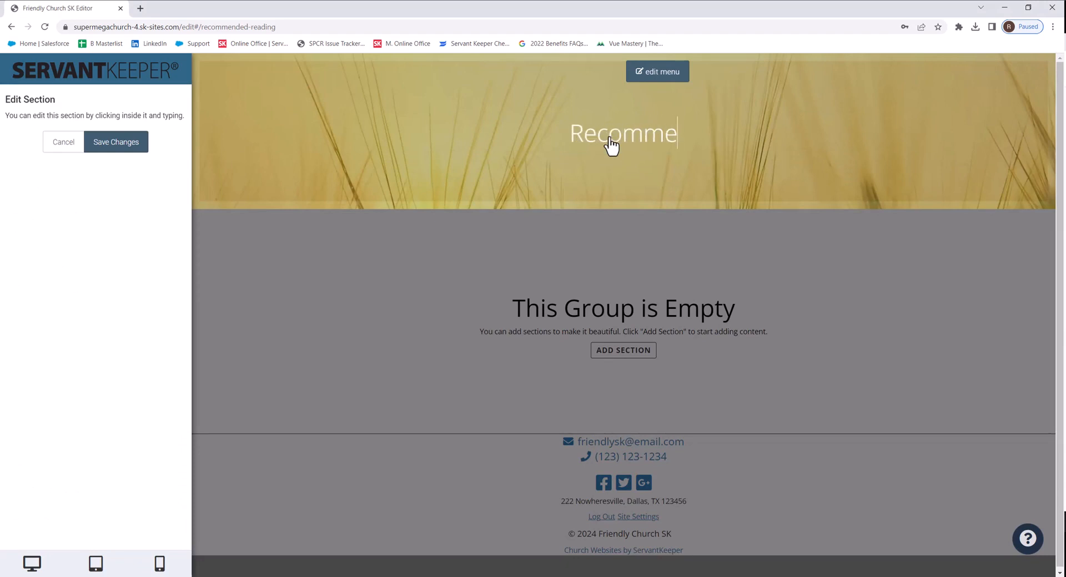
type("nded REad")
key("BackSpace")
key("BackSpace")
key("BackSpace")
type("ea")
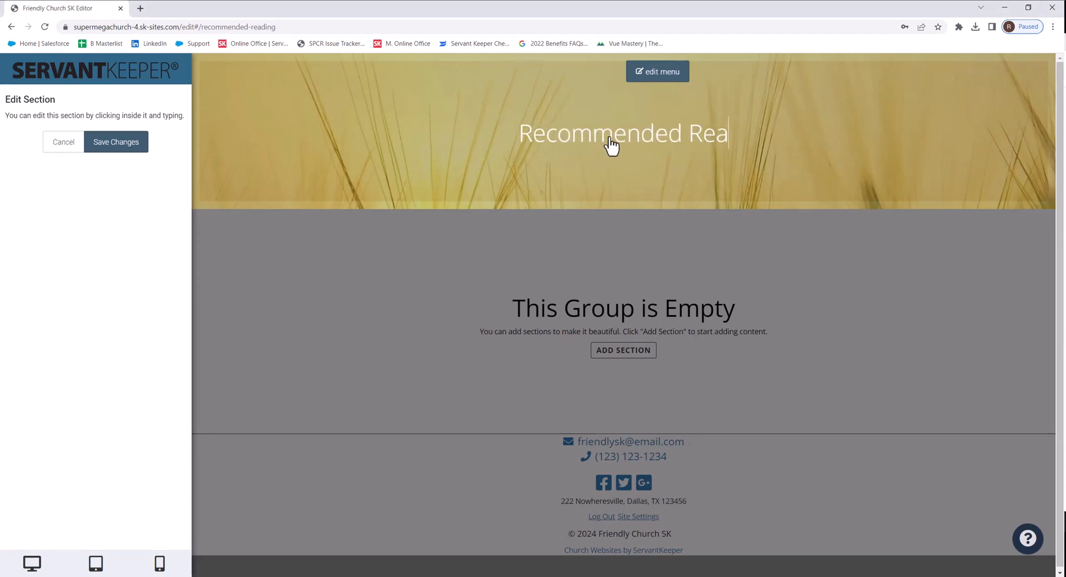
type("ding")
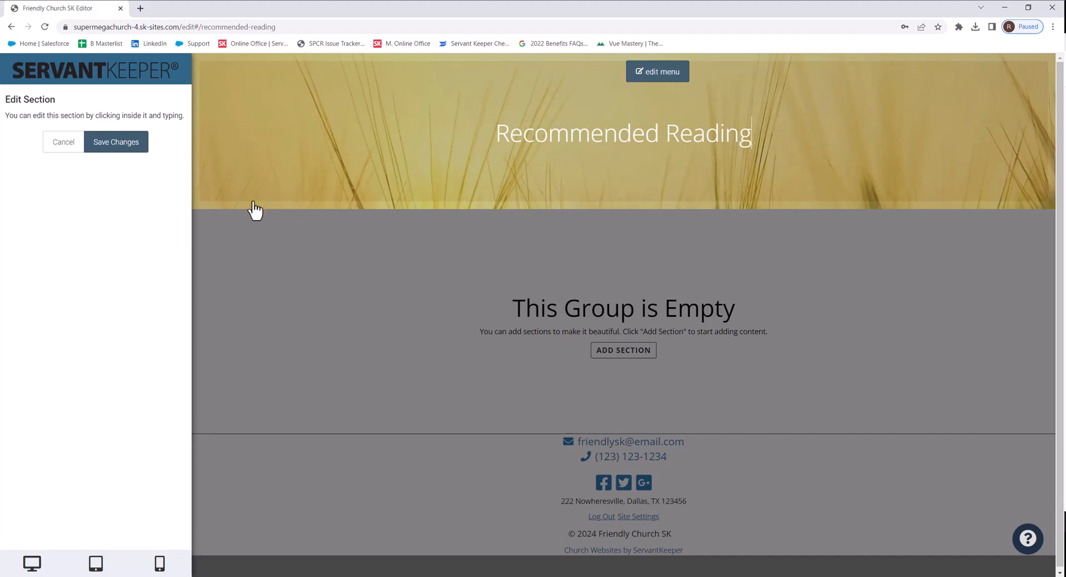
left_click(125, 149)
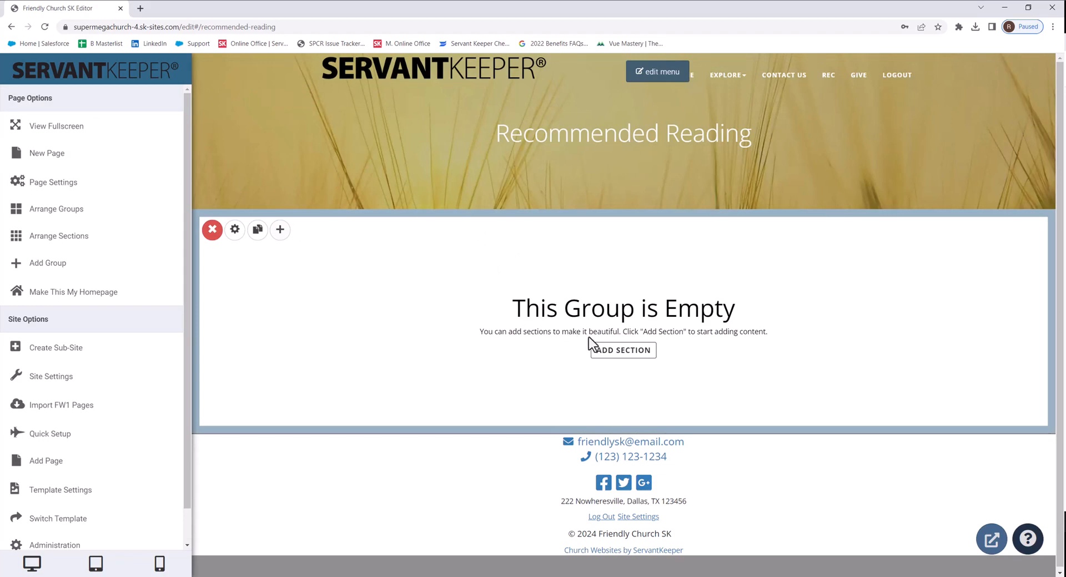
Step: Add a Plain Text section and replace its placeholder with "Our recommended book of the month is ___."
left_click(617, 352)
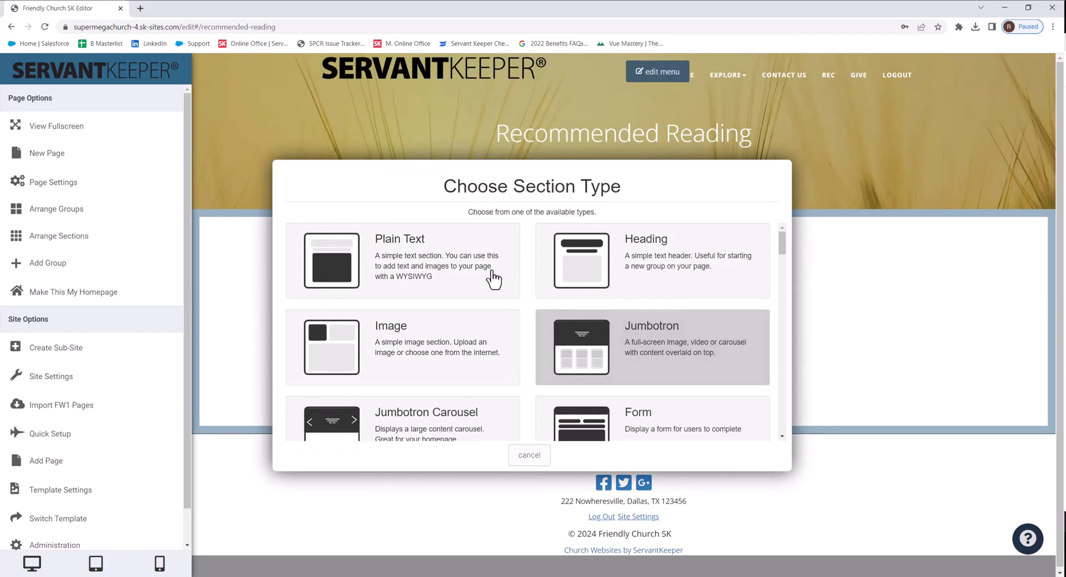
left_click(459, 265)
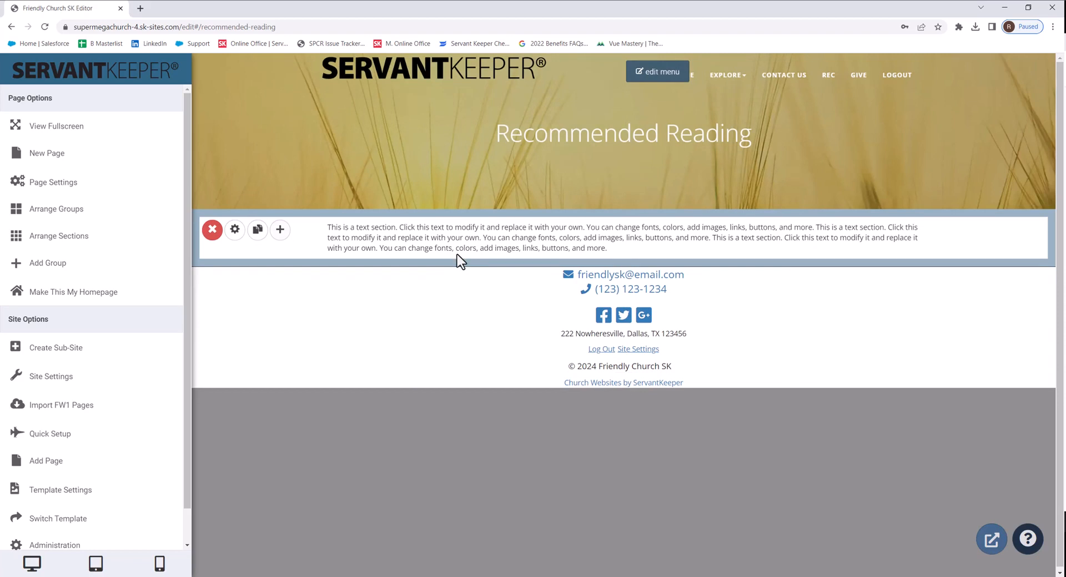
left_click(459, 250)
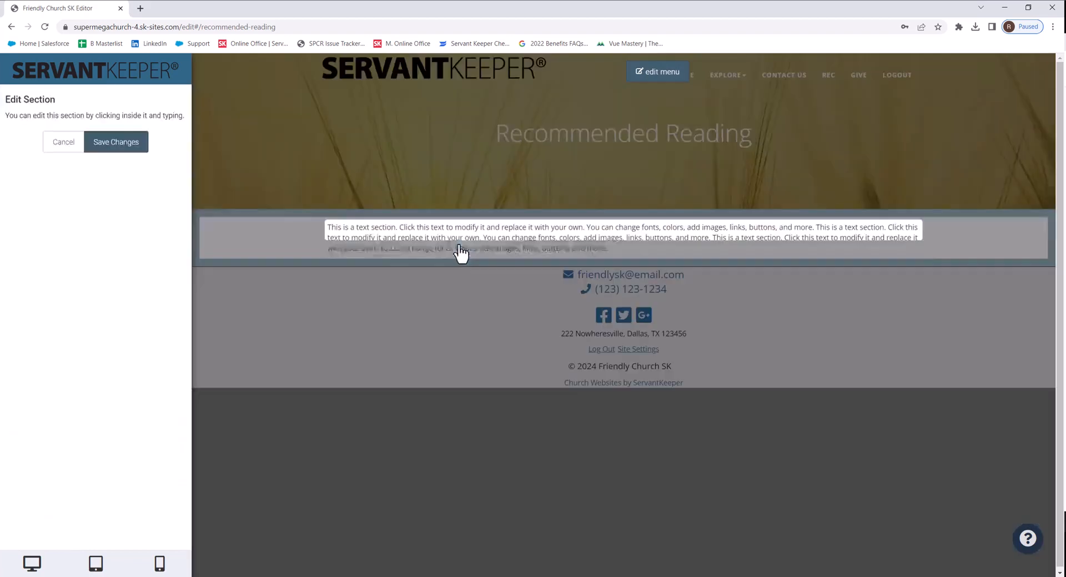
triple_click(609, 254)
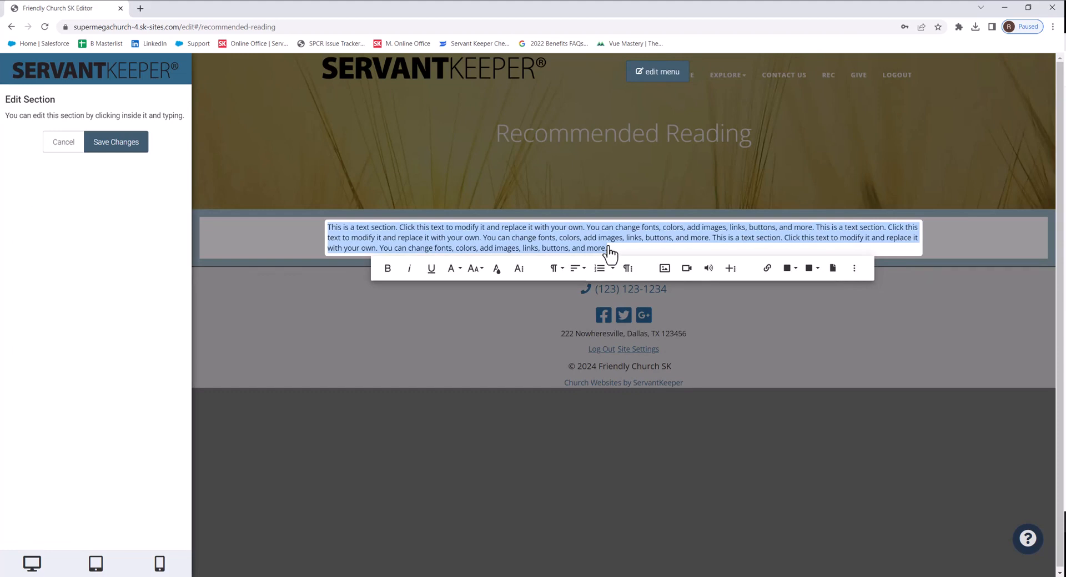
key("ctrl+v")
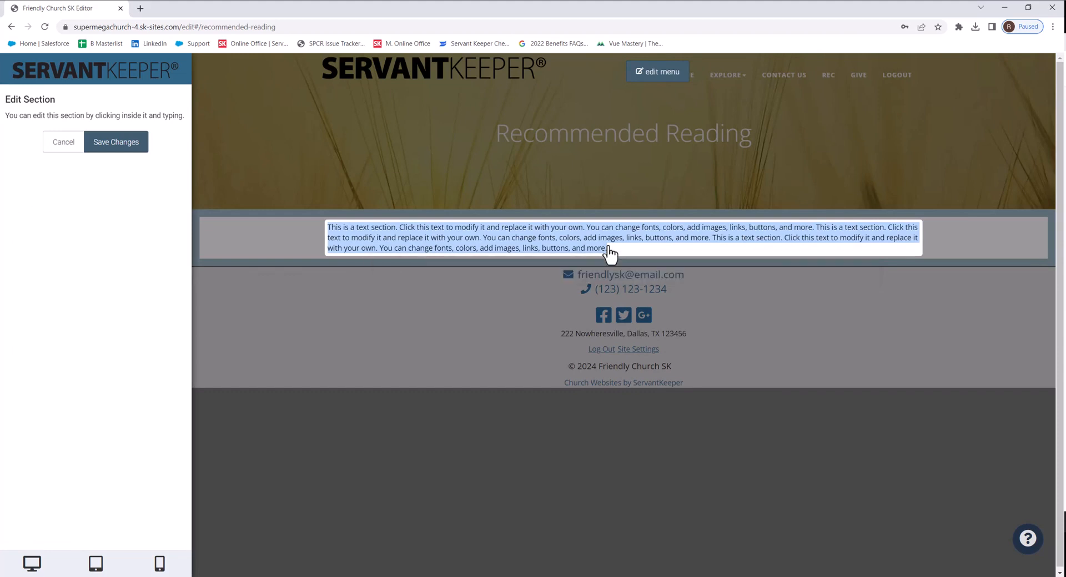
type("Our re")
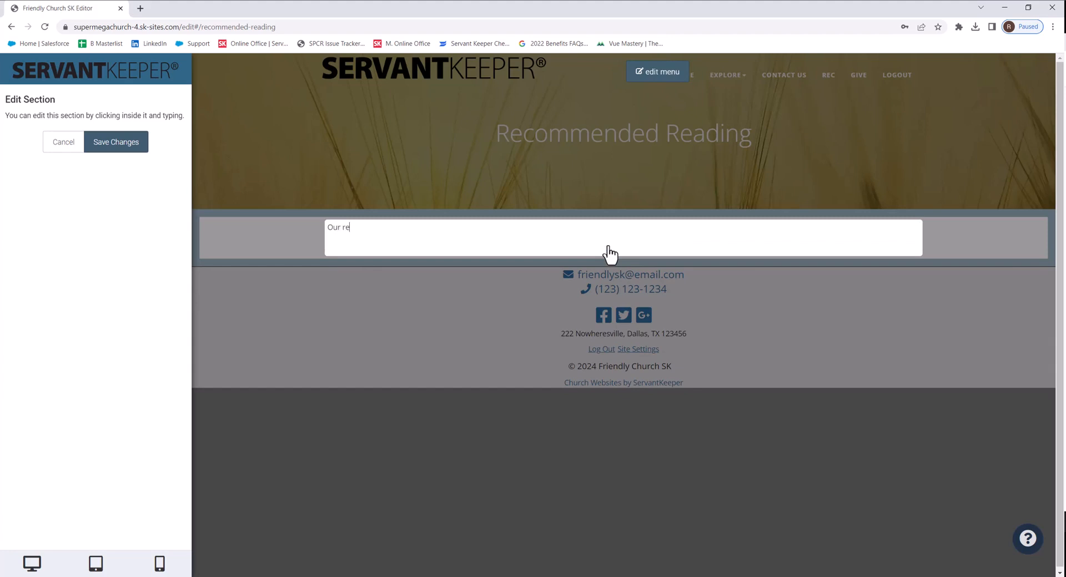
type("commended book of the w")
key("BackSpace")
type("month is")
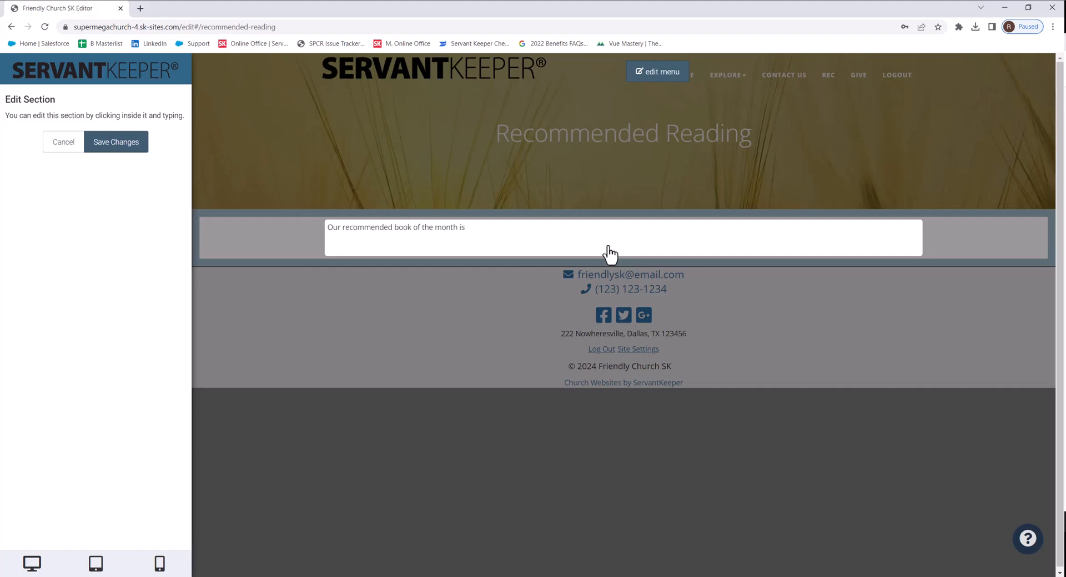
type(" ___.")
Step: Set the text section's font size to 20px and save the changes
left_click_drag(507, 237, 314, 229)
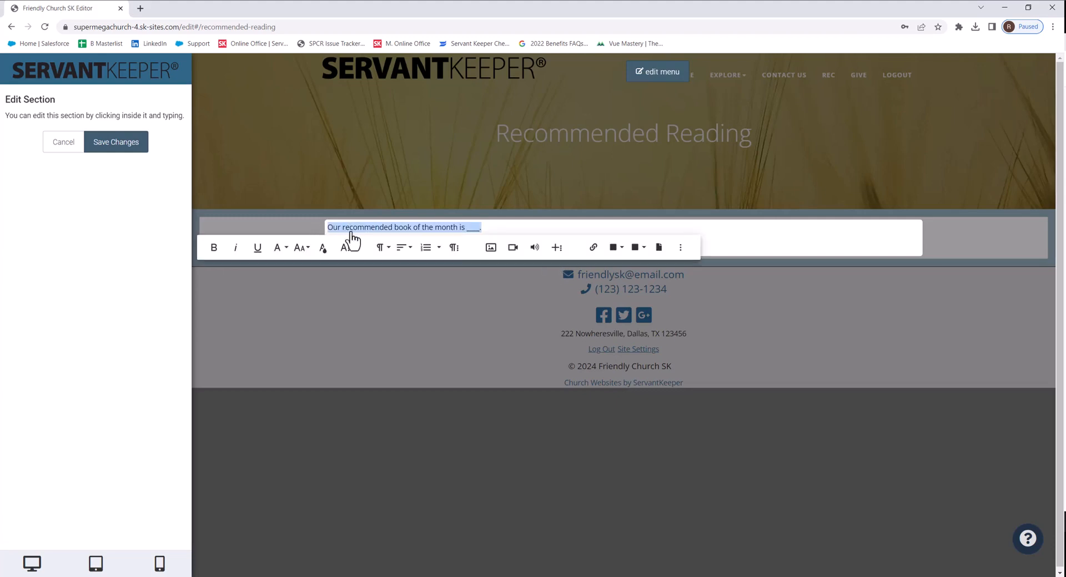
left_click(303, 248)
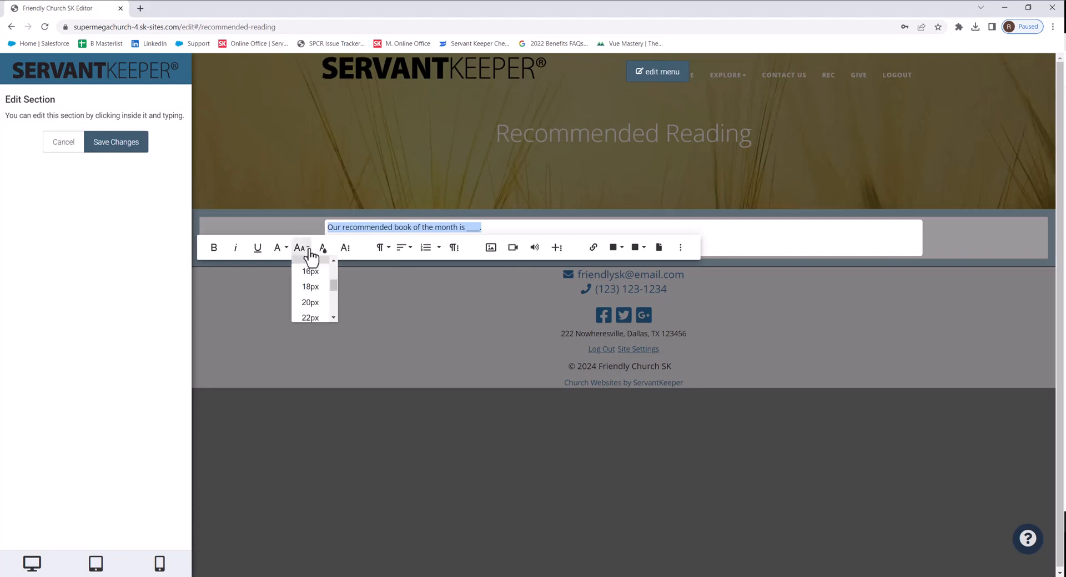
left_click(305, 303)
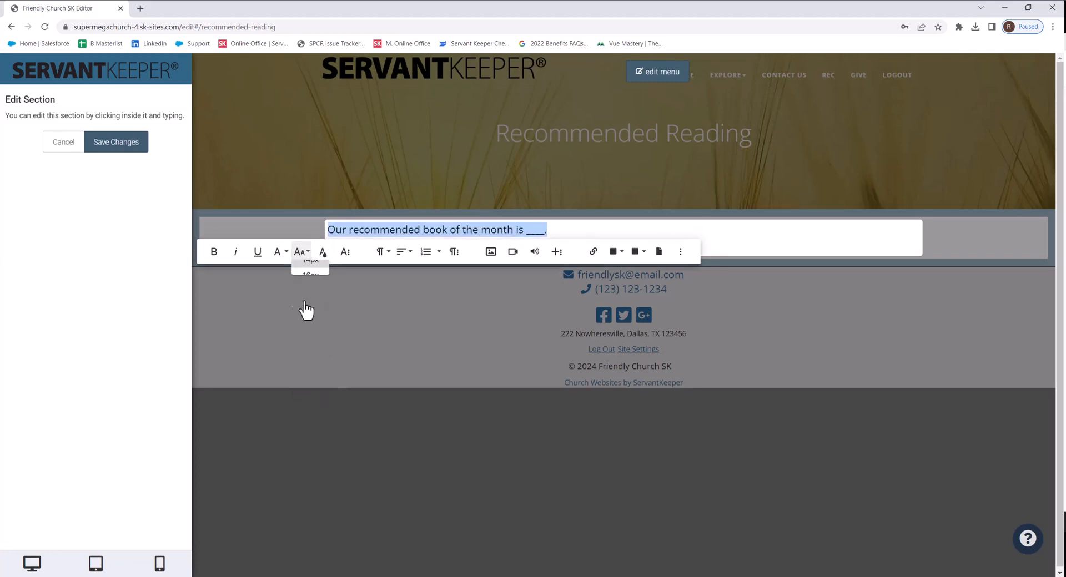
left_click(129, 146)
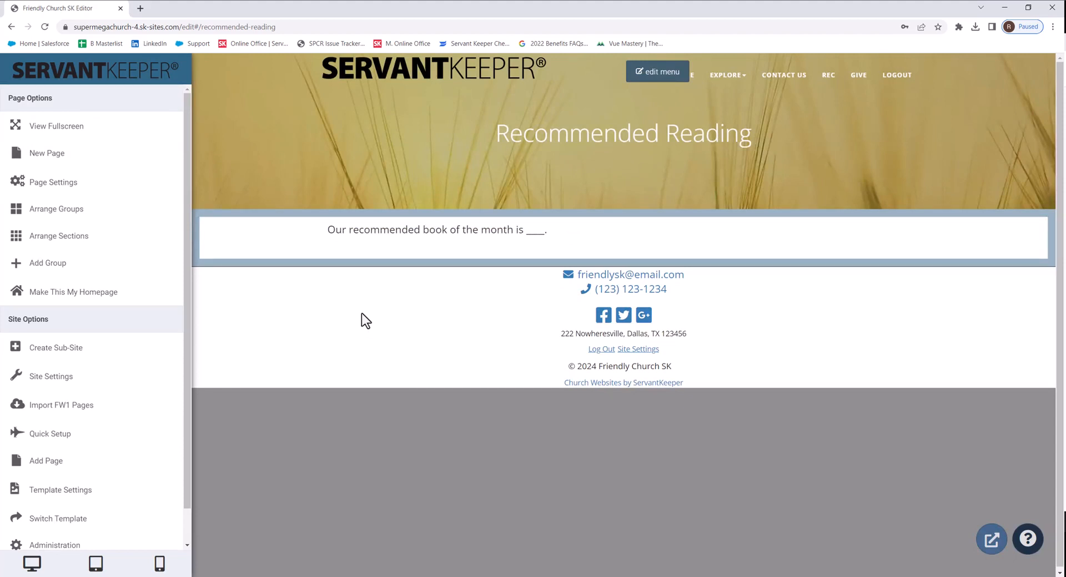
Step: Set the text group's top padding to 40 in its layout settings and save
mouse_move(844, 235)
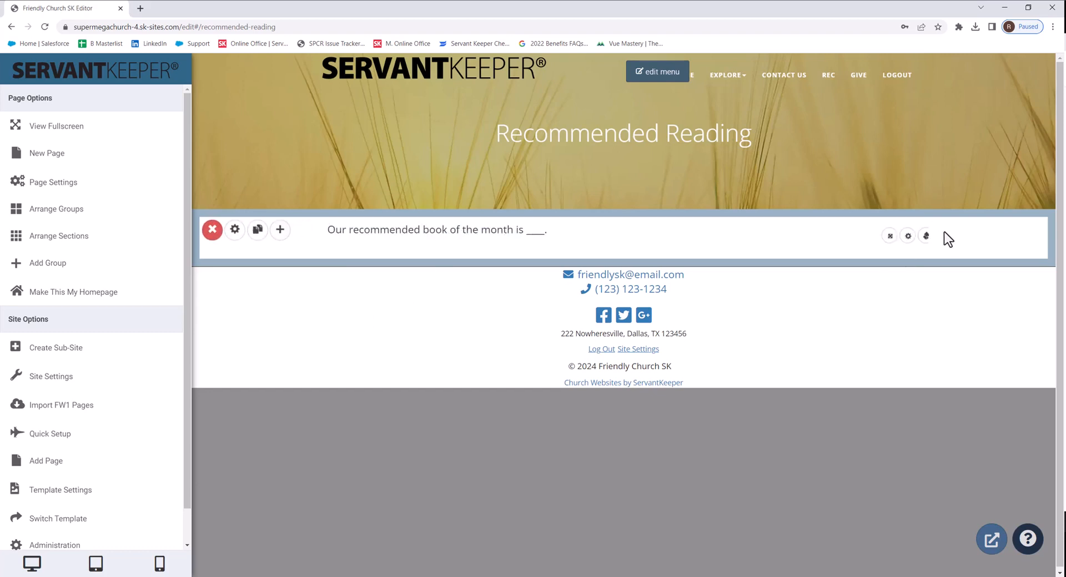
left_click(238, 232)
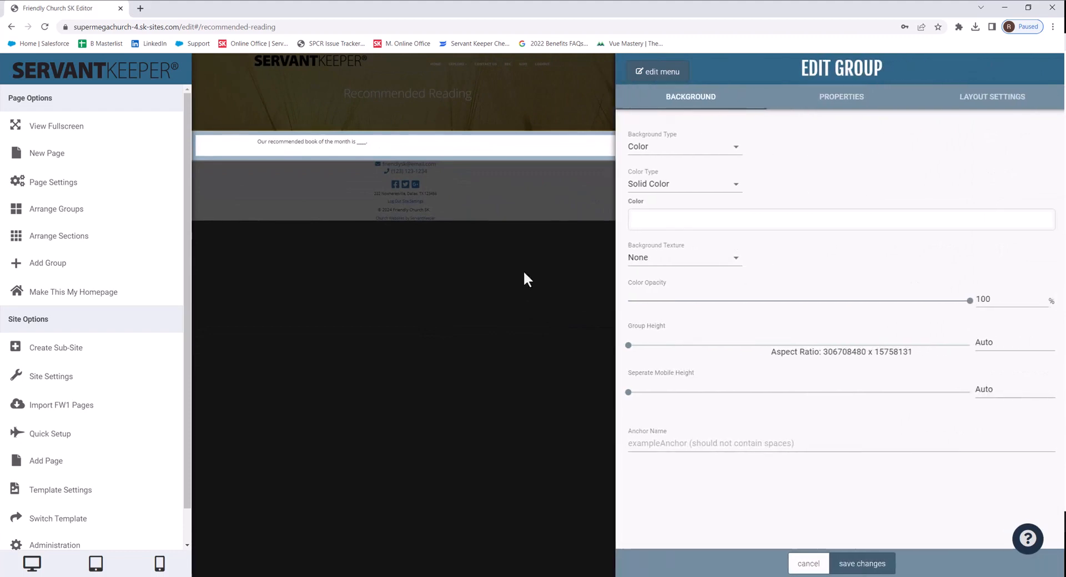
left_click(957, 101)
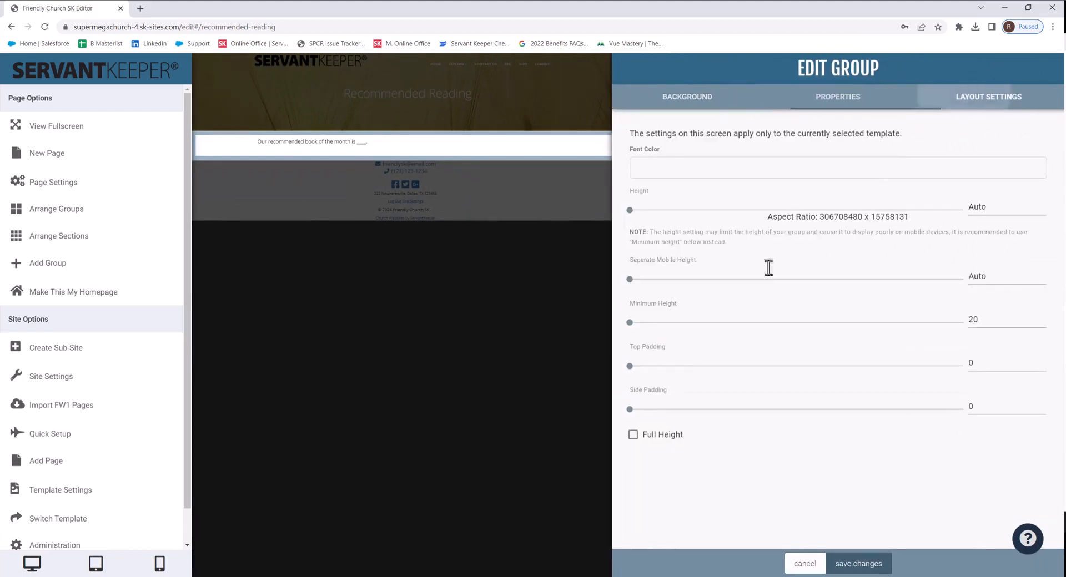
left_click_drag(630, 366, 697, 366)
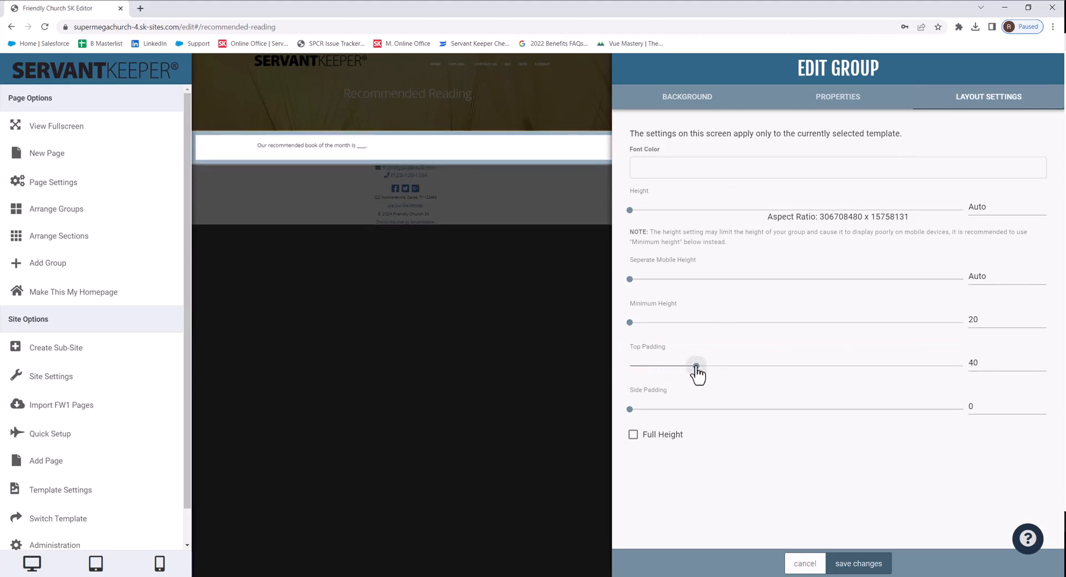
left_click(846, 564)
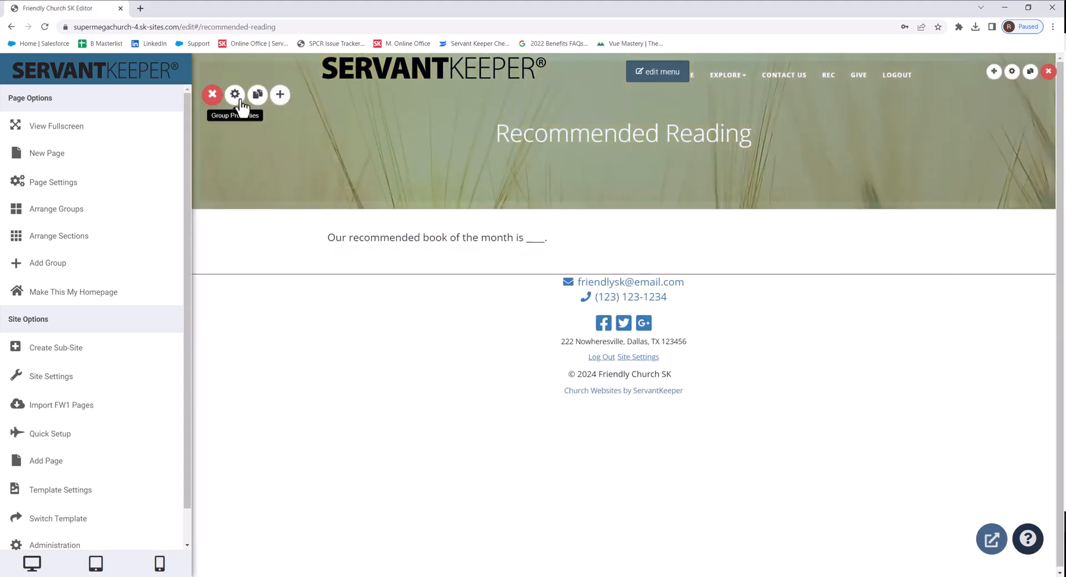
Step: Replace the header group's background image with a stock photo found by searching books
left_click(239, 99)
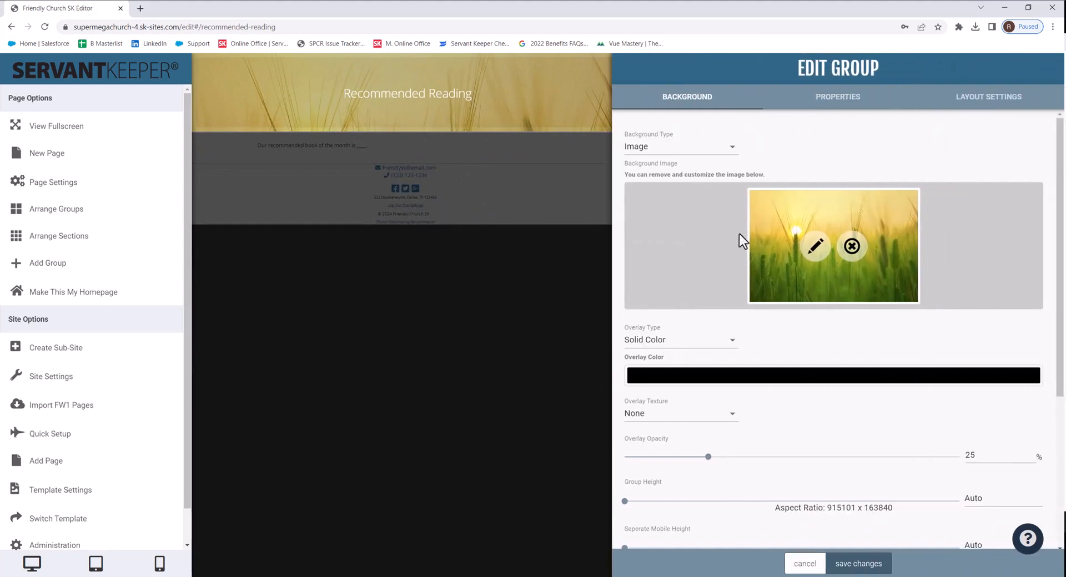
left_click(851, 246)
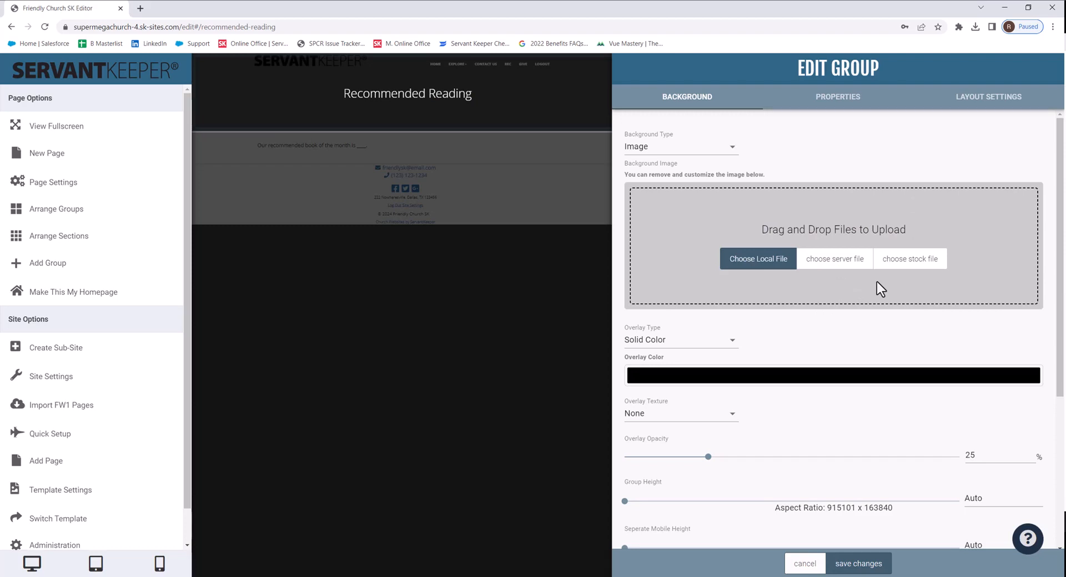
left_click(919, 263)
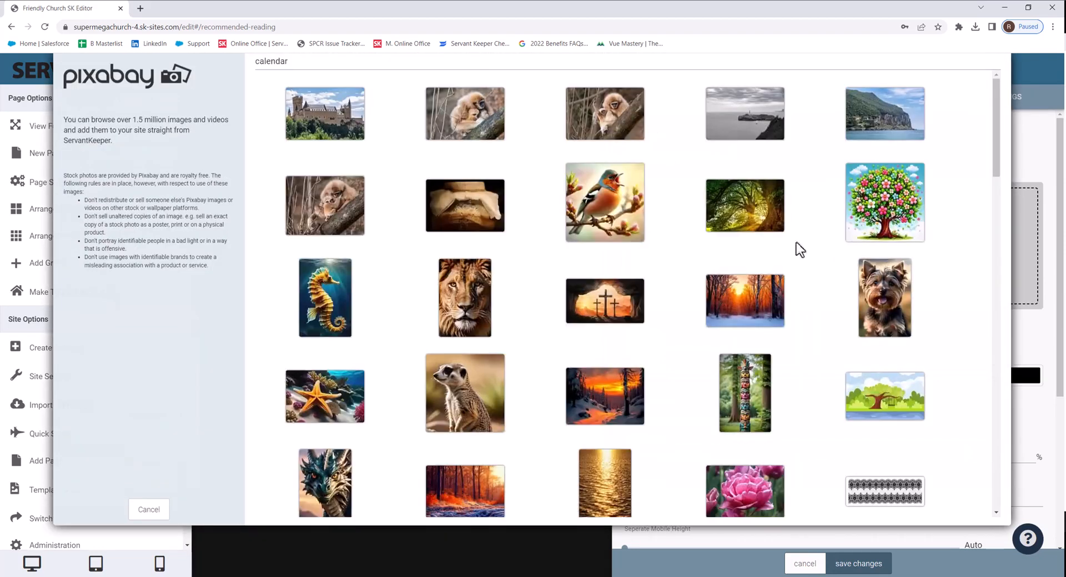
double_click(357, 64)
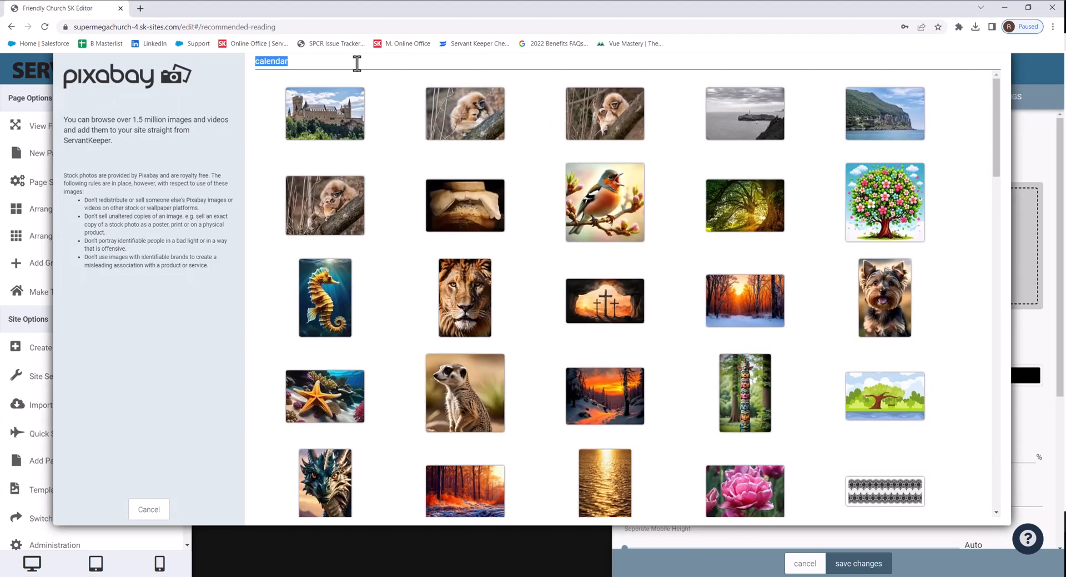
type("books")
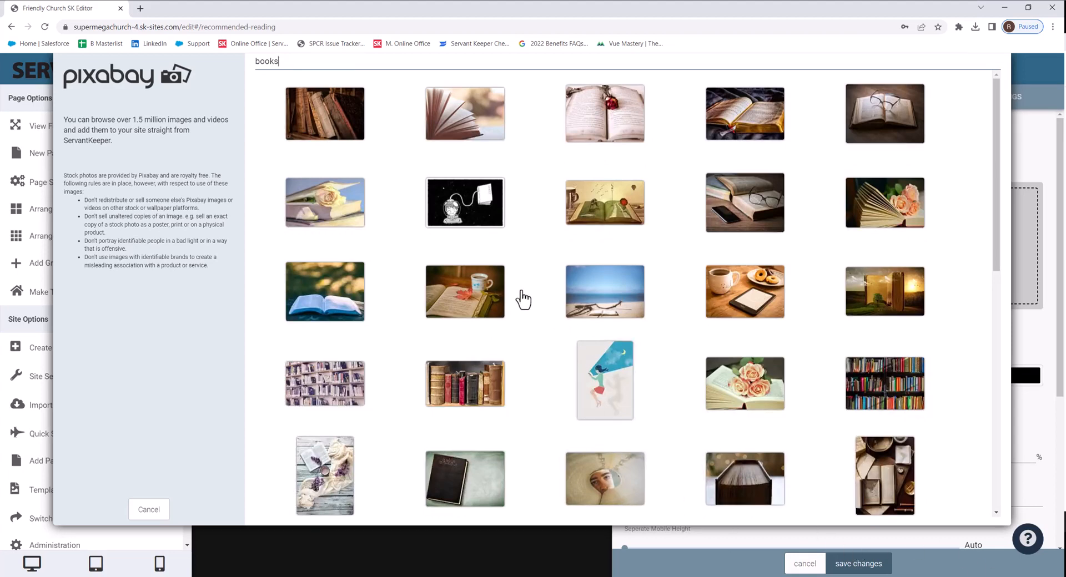
left_click(334, 131)
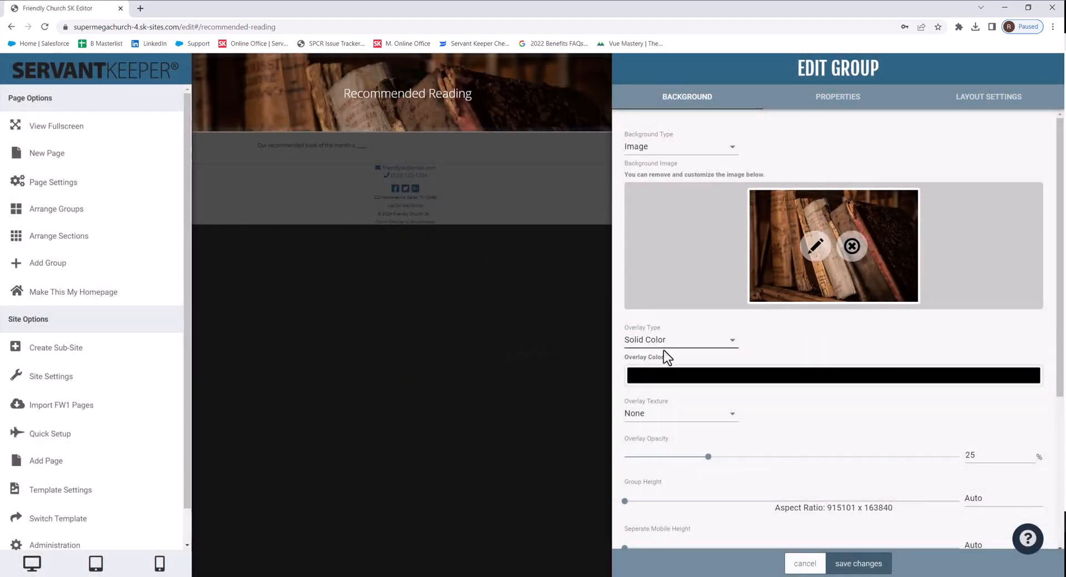
scroll(716, 461, "down", 1)
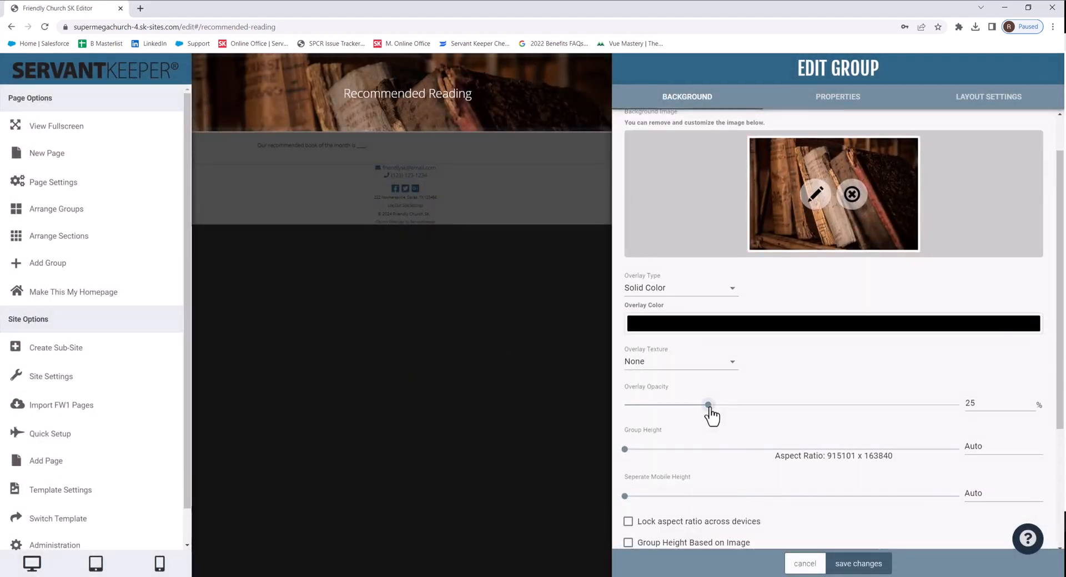
Step: Set the header group's overlay opacity to 30% and save the changes
mouse_move(710, 411)
left_mouse_down()
mouse_move(756, 407)
mouse_move(715, 407)
mouse_move(724, 406)
left_mouse_up()
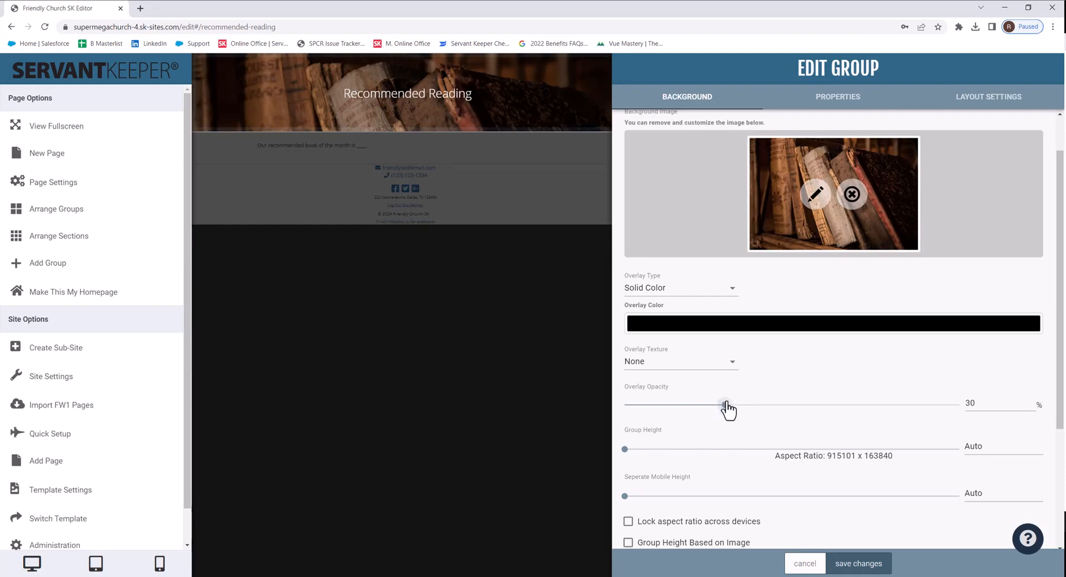
left_click(871, 565)
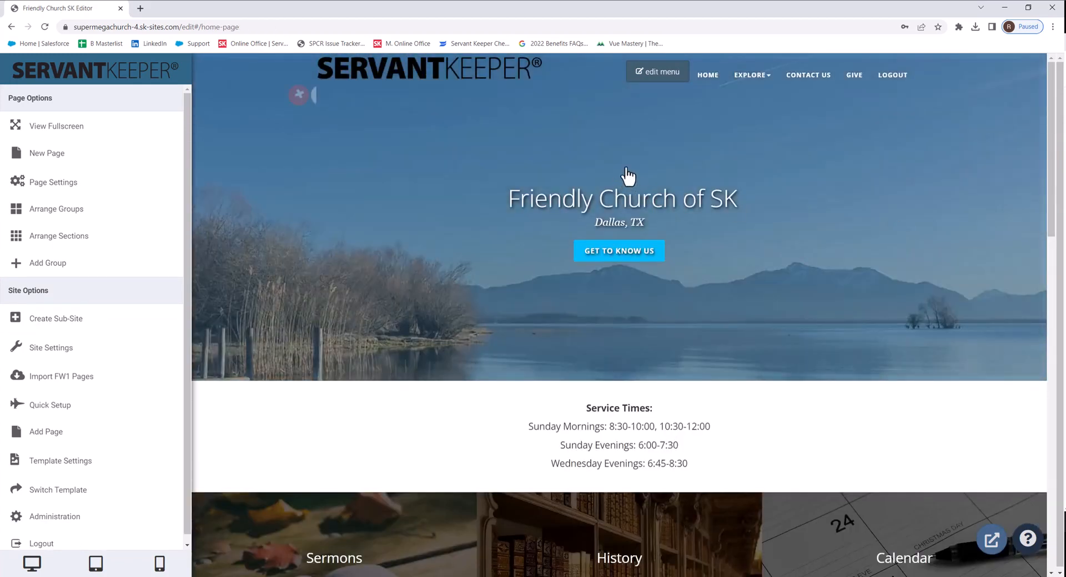
Step: Add a main menu item titled Recommended Reading that links to the existing Recommended Reading page, and save the menu
left_click(649, 84)
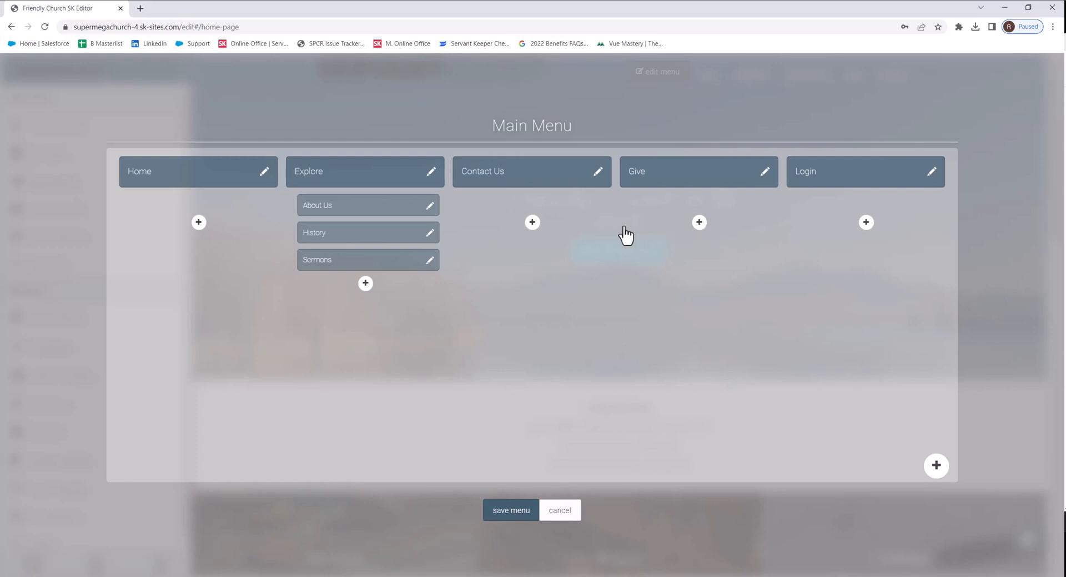
left_click(940, 472)
left_click(534, 221)
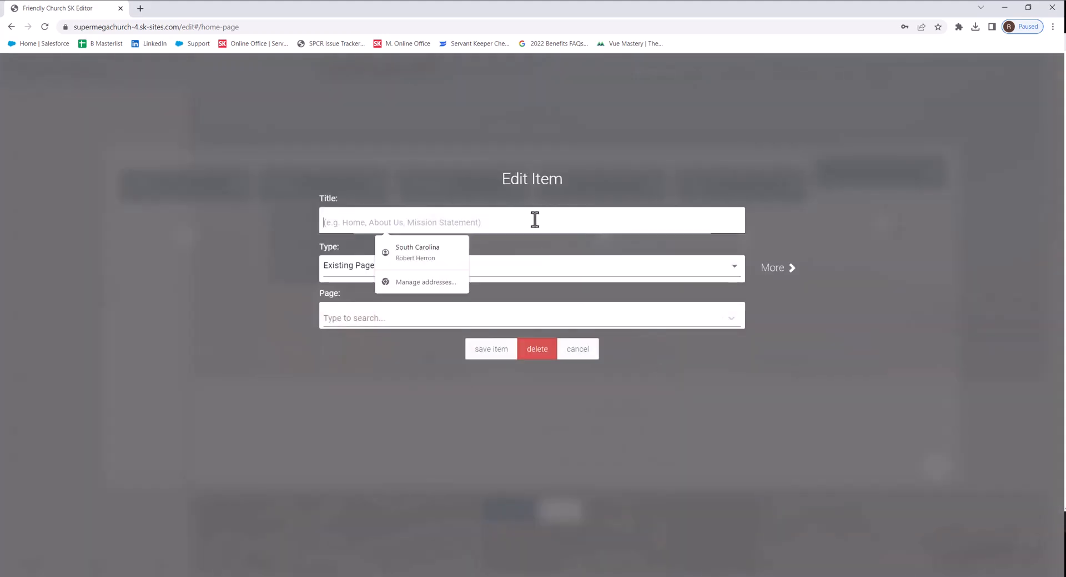
type("Rec")
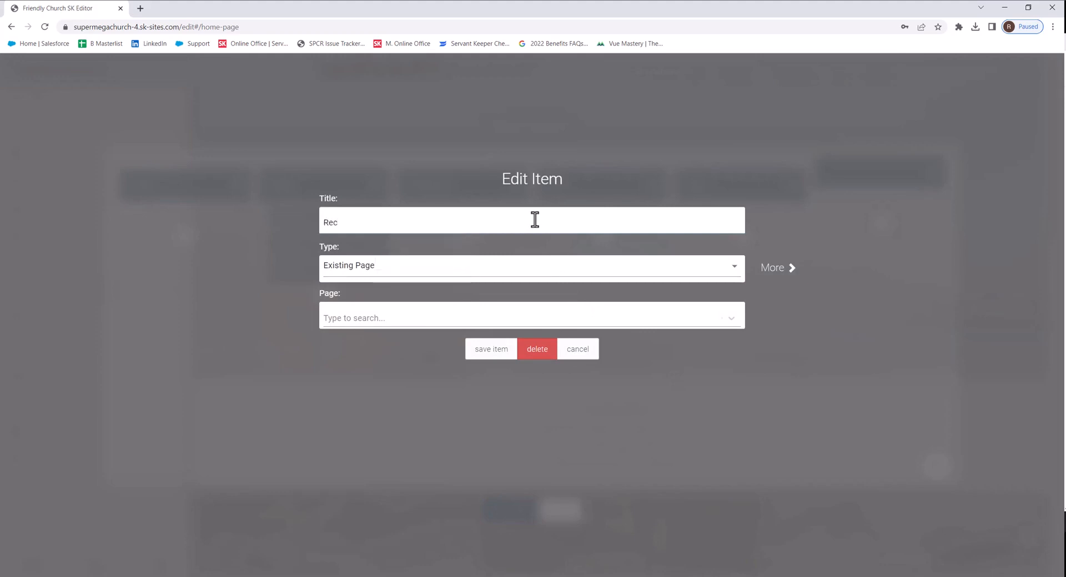
type("ommended Reading")
left_click(428, 276)
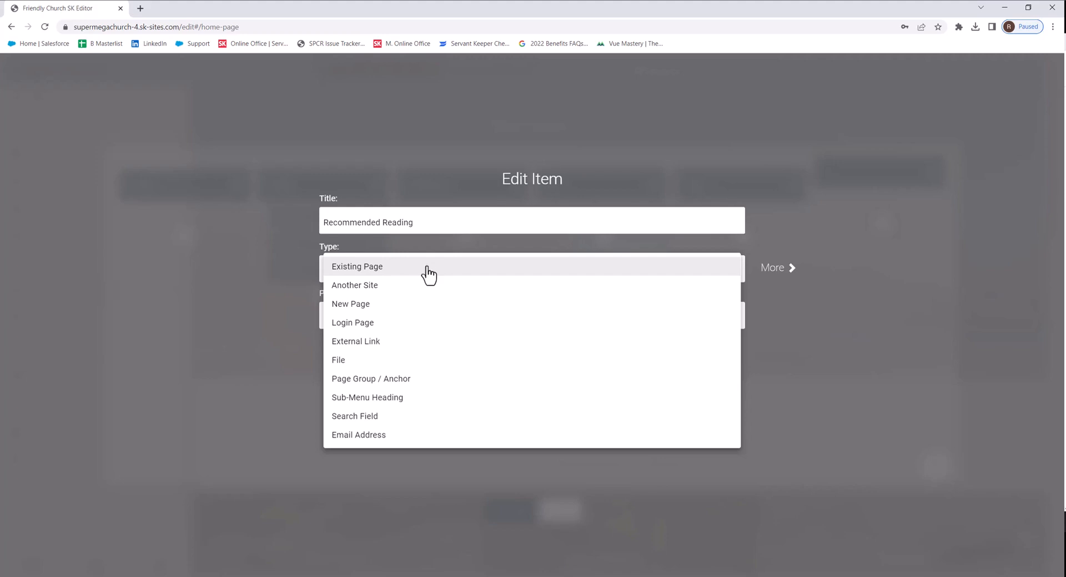
left_click(428, 268)
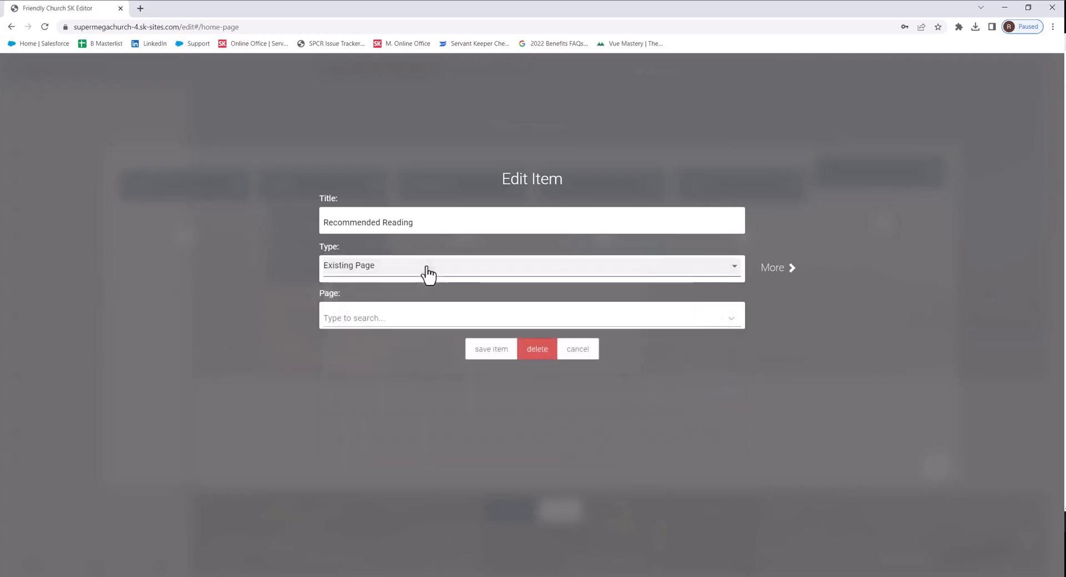
left_click(391, 318)
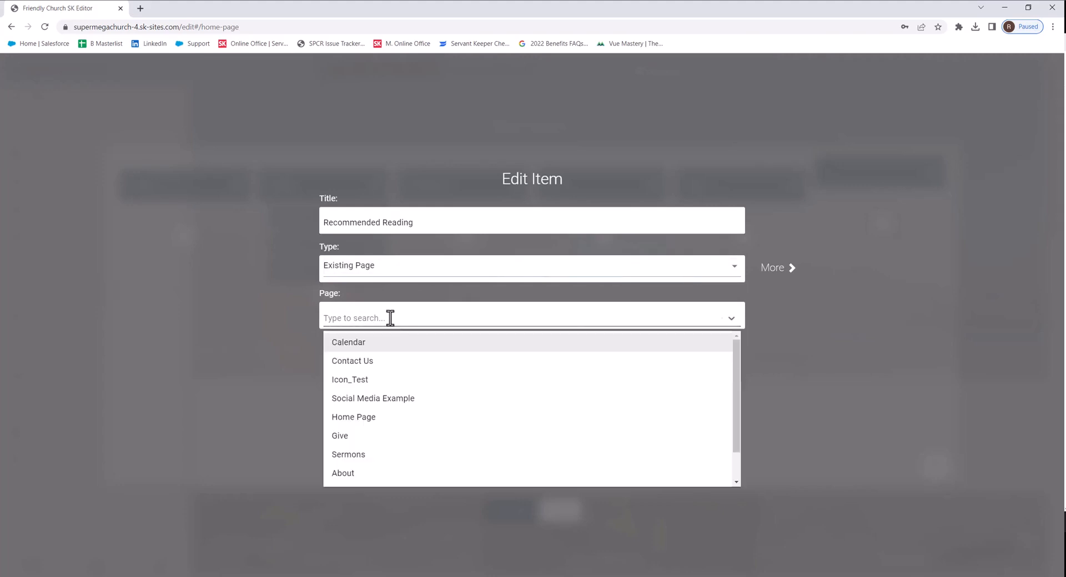
scroll(371, 432, "down", 1)
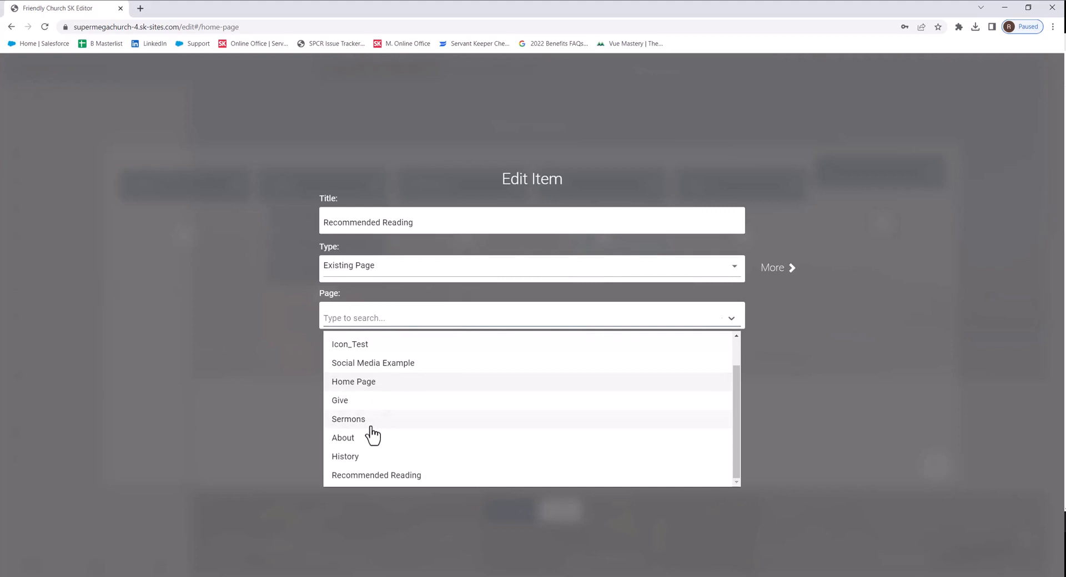
left_click(431, 480)
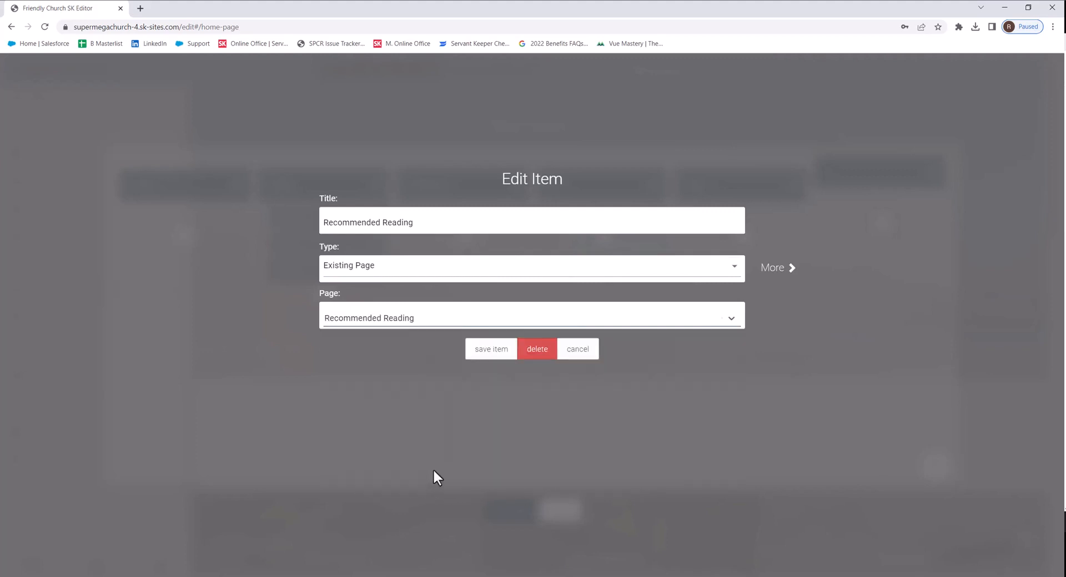
left_click(491, 356)
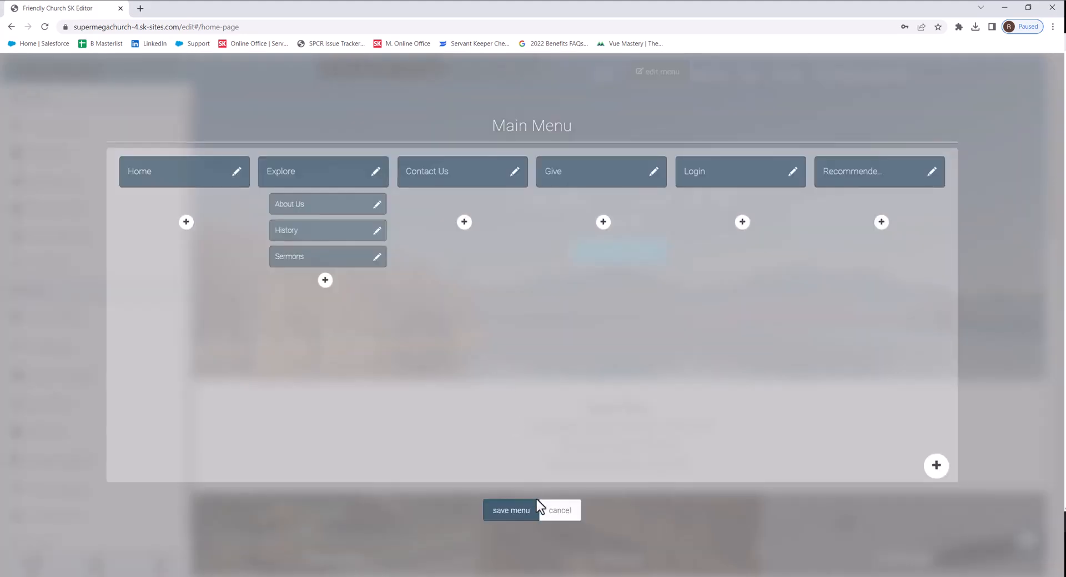
left_click(526, 514)
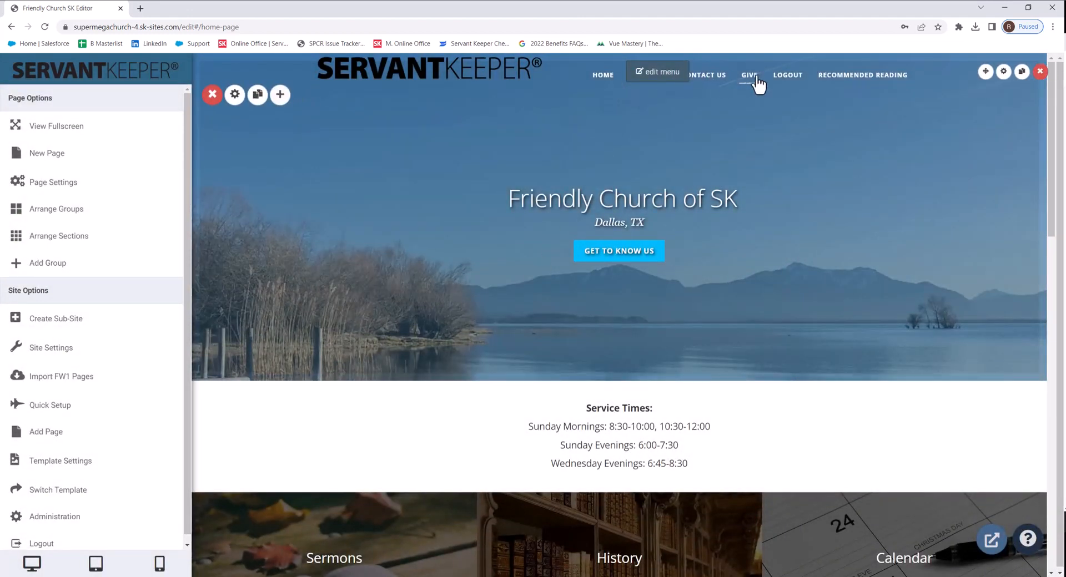
Step: Move the Recommended Reading menu item to sit right after Explore and save the menu
left_click(661, 76)
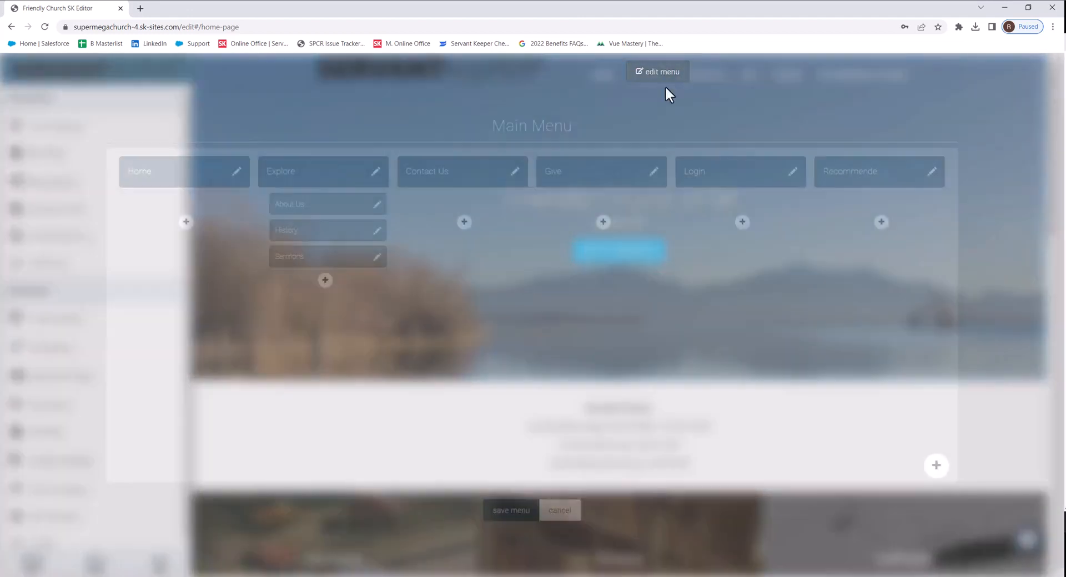
left_click_drag(855, 183, 441, 186)
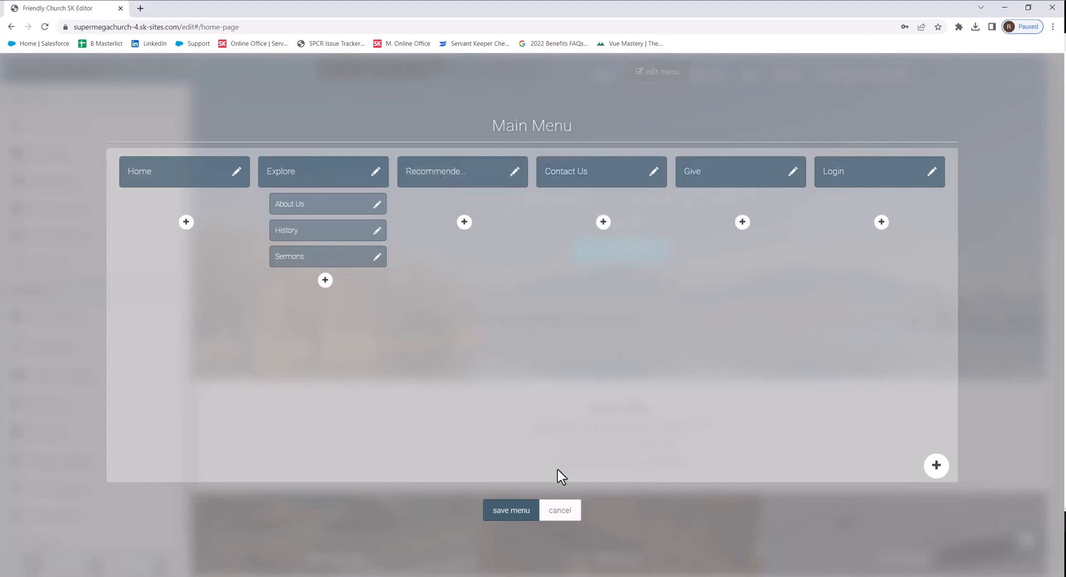
left_click(511, 510)
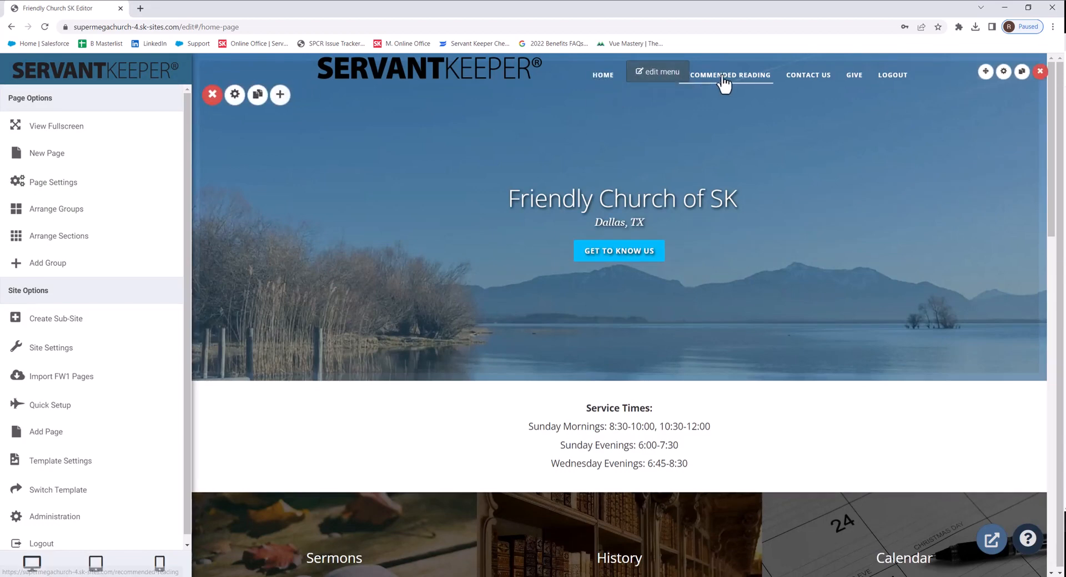
Step: Nest the Recommended Reading menu item under Explore as a submenu entry and save the menu
left_click(658, 78)
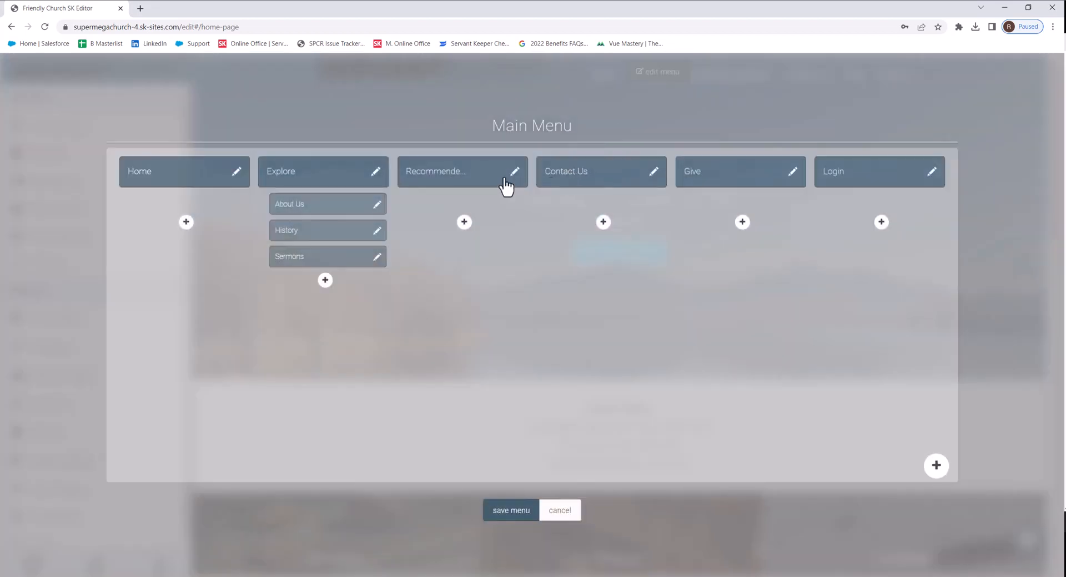
left_click_drag(499, 184, 330, 293)
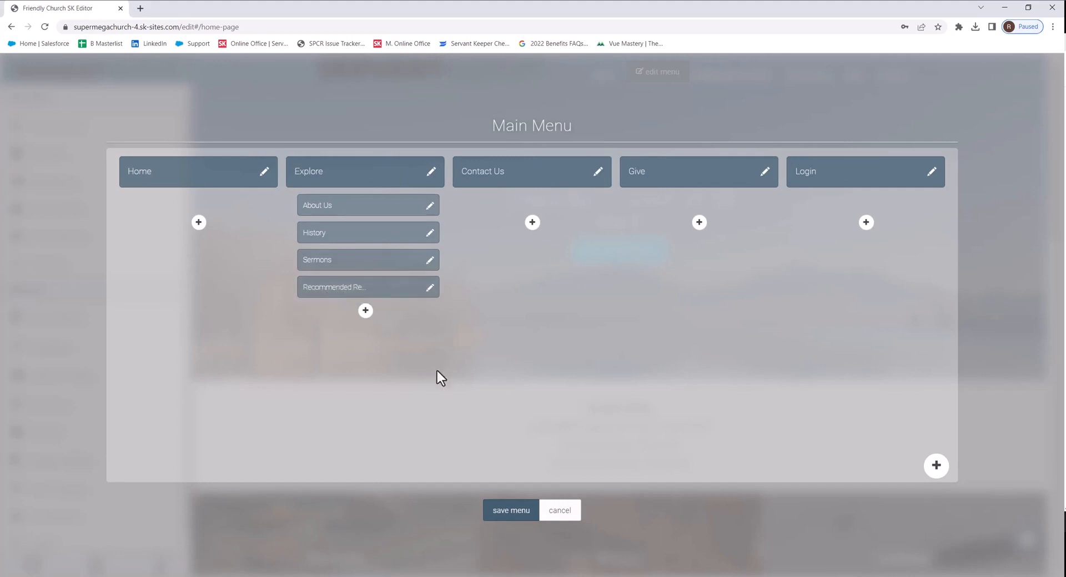
left_click(518, 522)
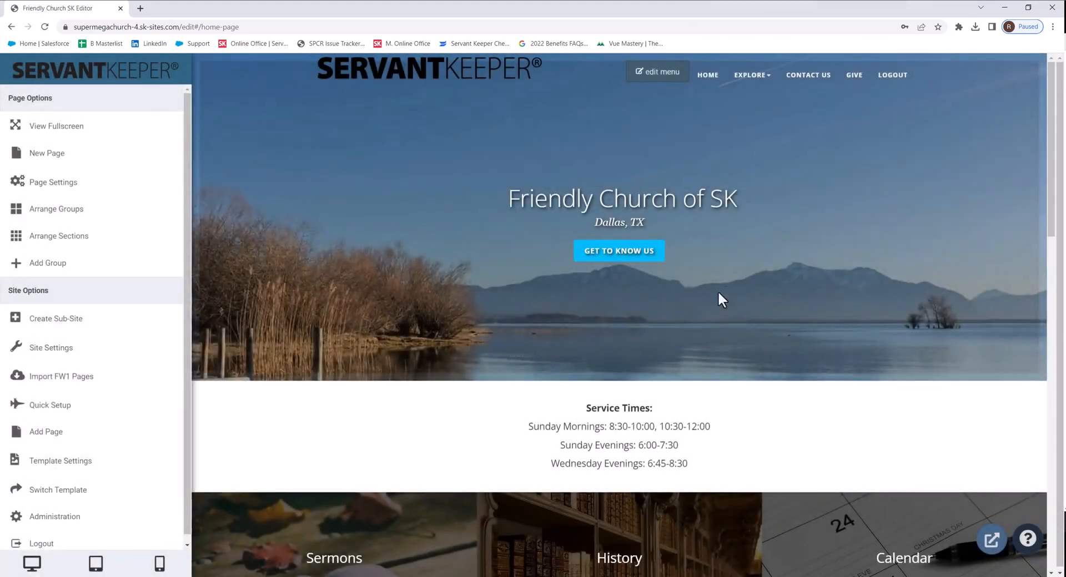
Step: Add a new tile to the home page's Sermons/History/Calendar tiles section
left_click(767, 81)
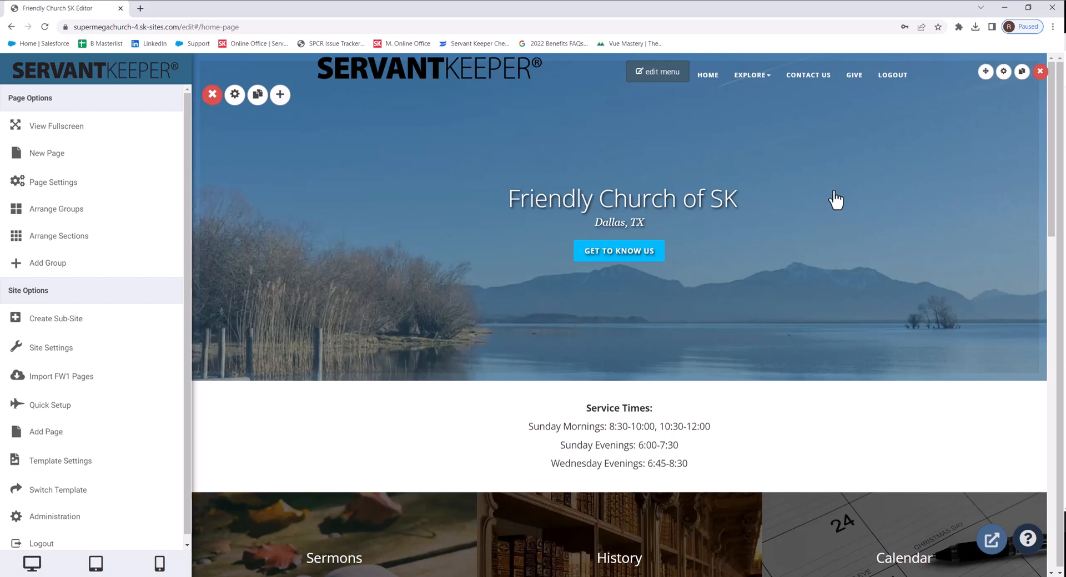
scroll(834, 199, "down", 5)
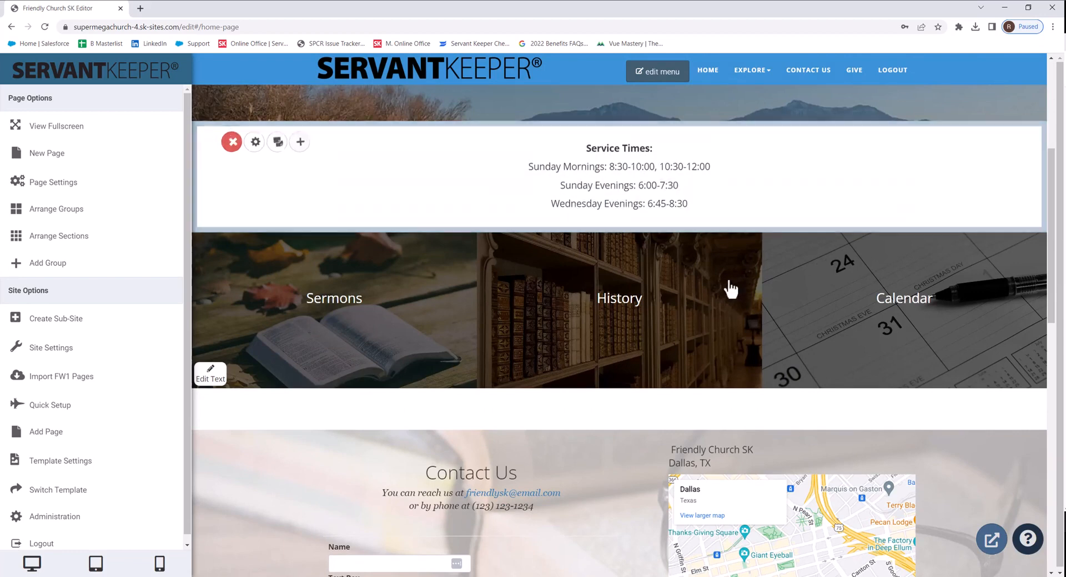
mouse_move(805, 285)
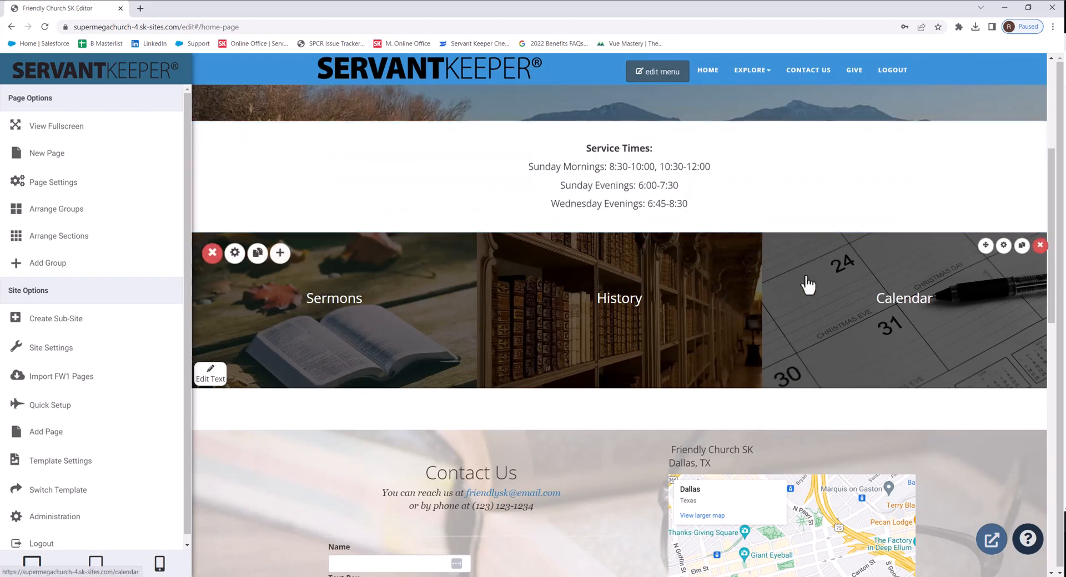
left_click(1002, 247)
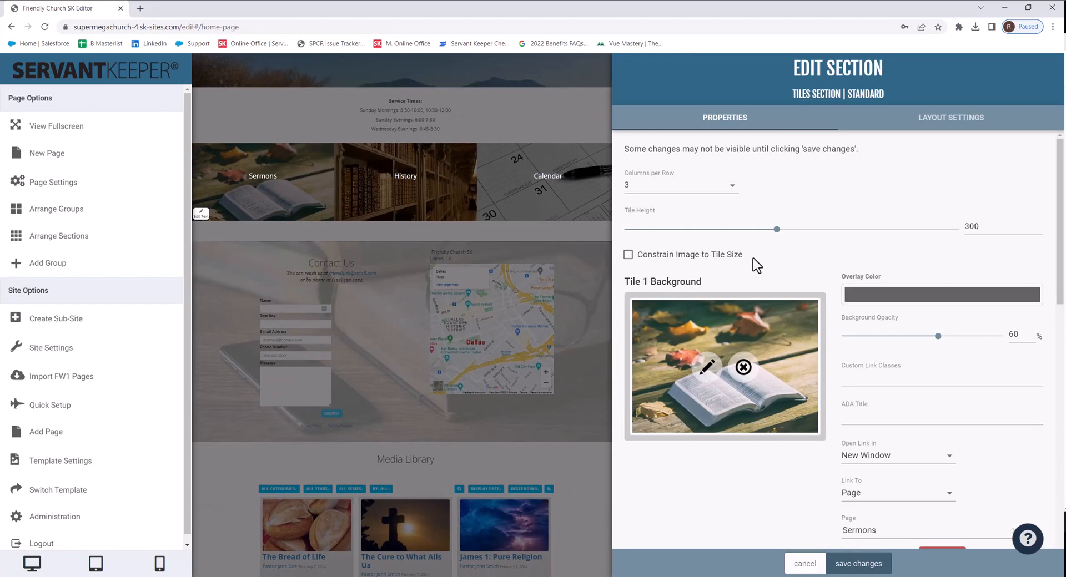
scroll(753, 258, "down", 10)
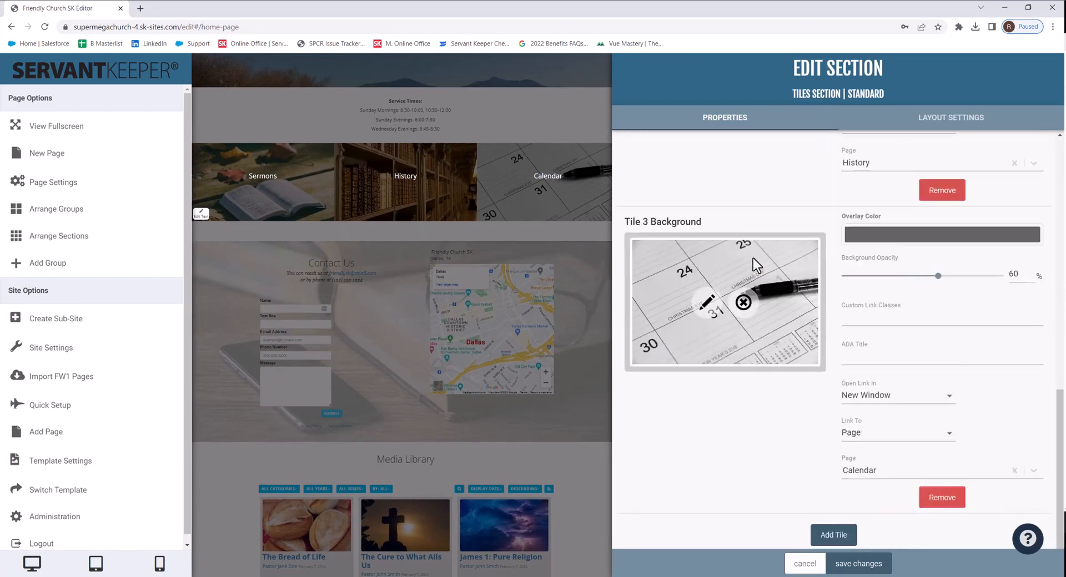
scroll(753, 257, "down", 1)
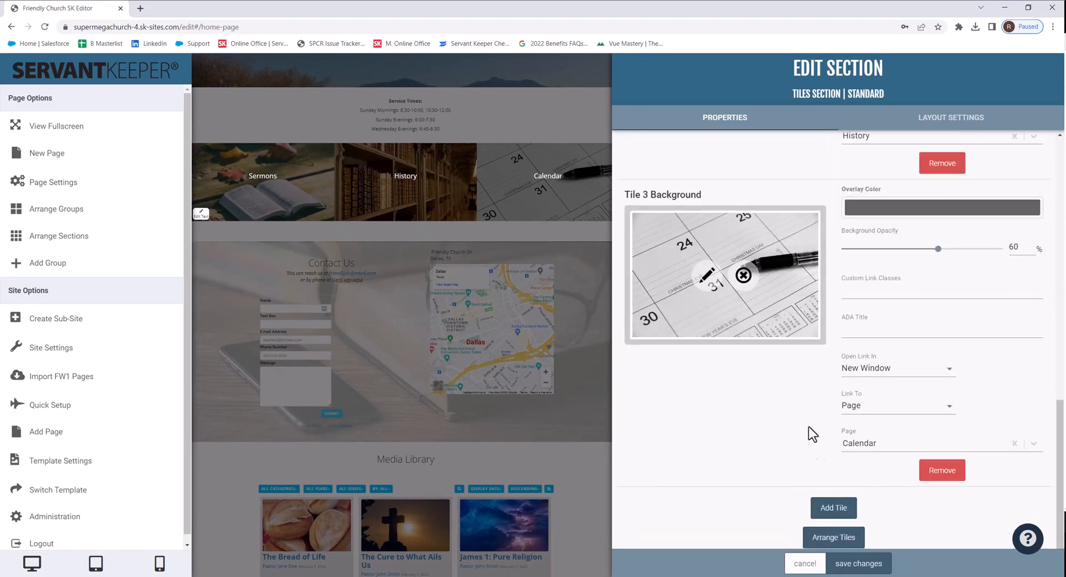
left_click(830, 510)
Step: Set the fourth tile's background to a stock photo found by searching books
scroll(808, 502, "down", 6)
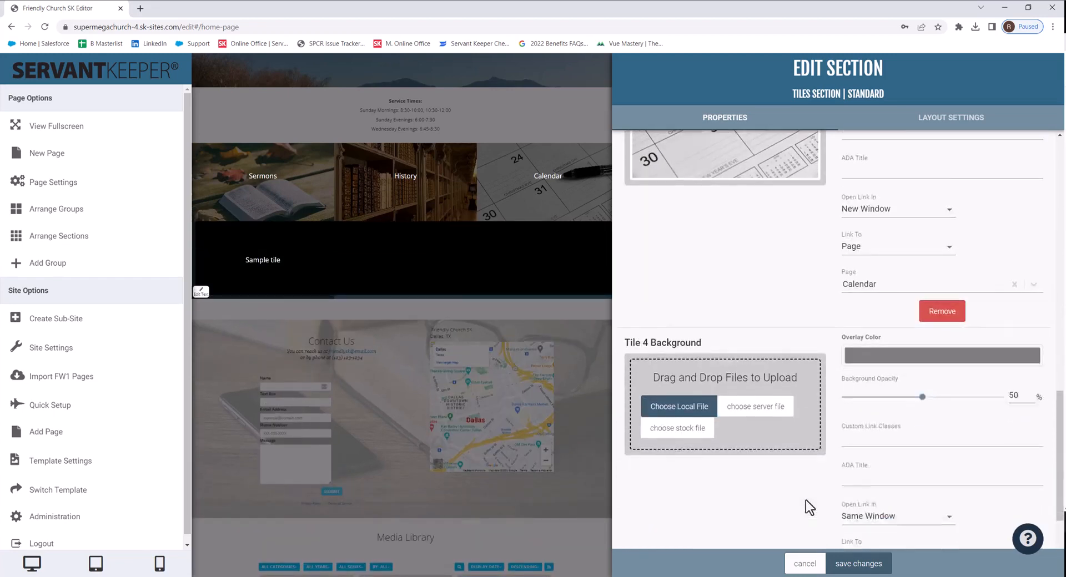
scroll(805, 499, "down", 2)
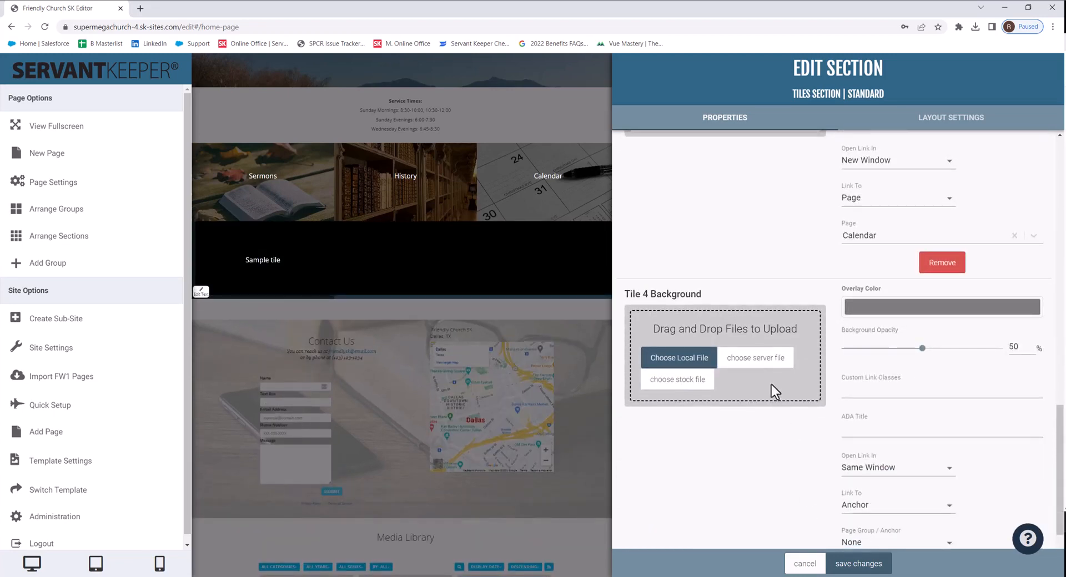
left_click(697, 383)
left_click(350, 59)
type("books")
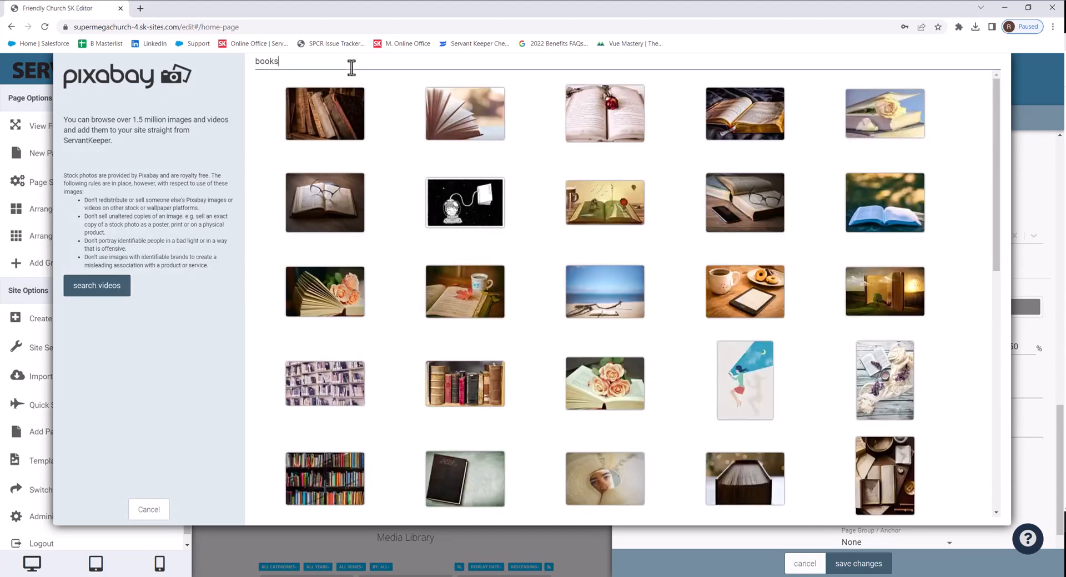
left_click(317, 118)
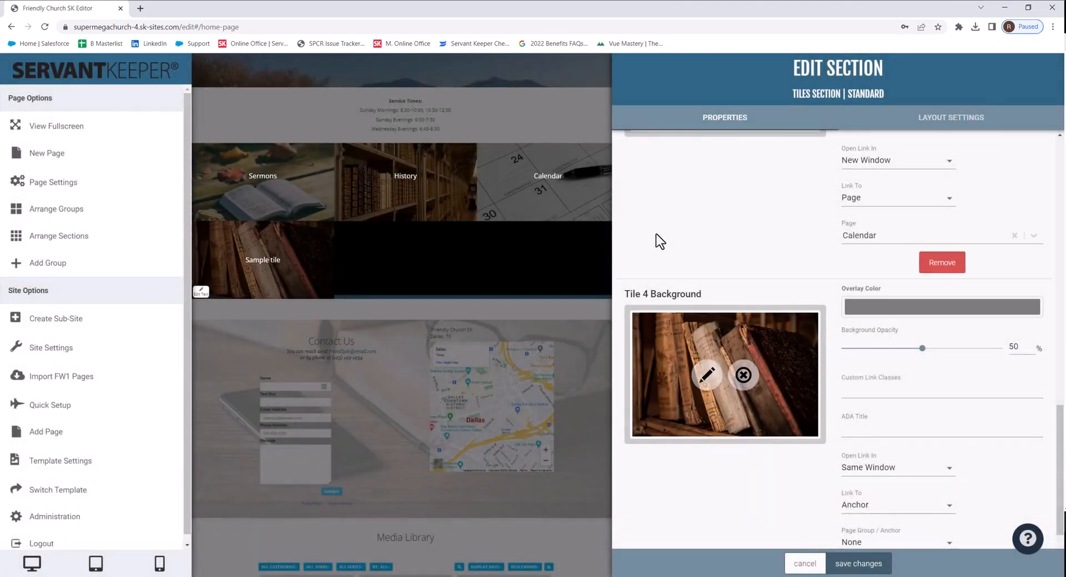
Step: Set the fourth tile to open in a new window and link to the Recommended Reading page
scroll(878, 358, "down", 2)
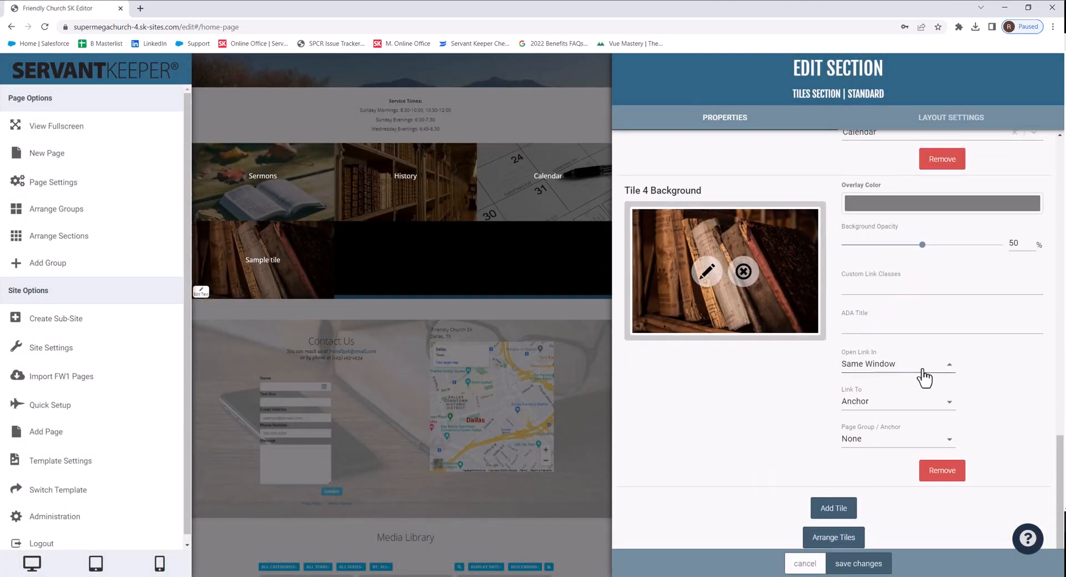
left_click(921, 368)
left_click(905, 387)
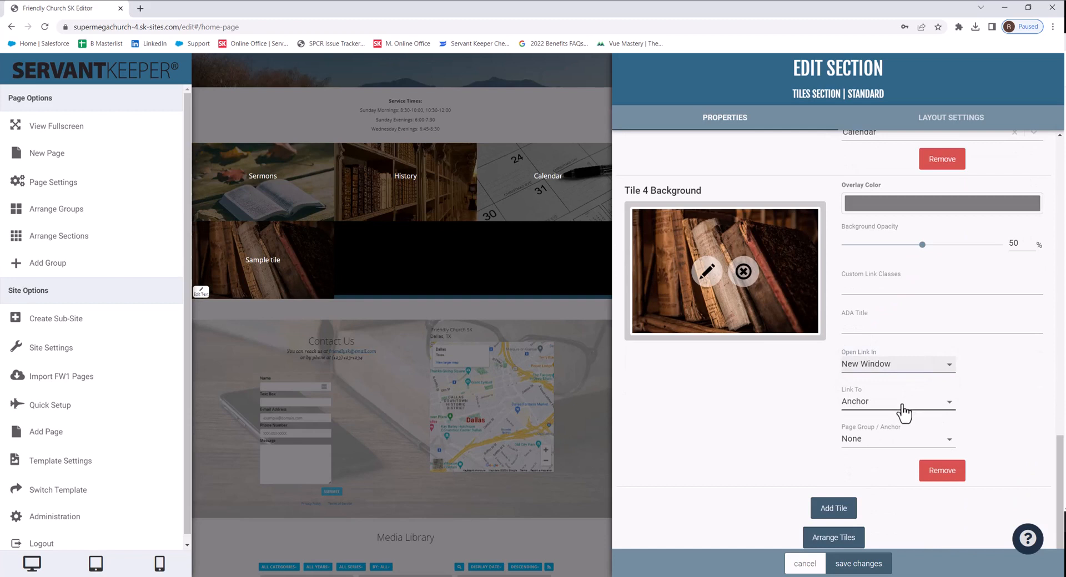
left_click(902, 412)
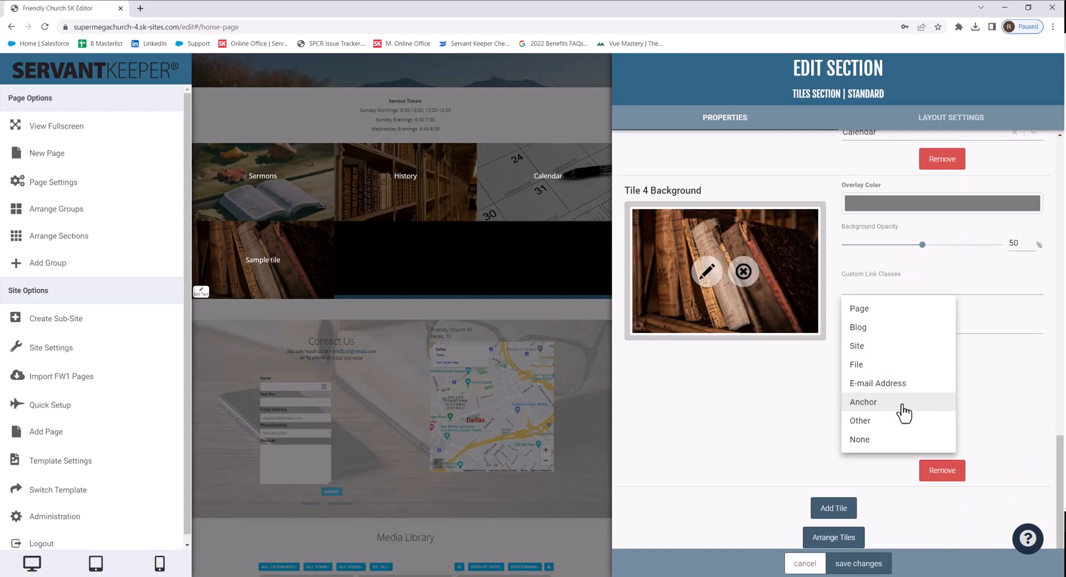
left_click(868, 310)
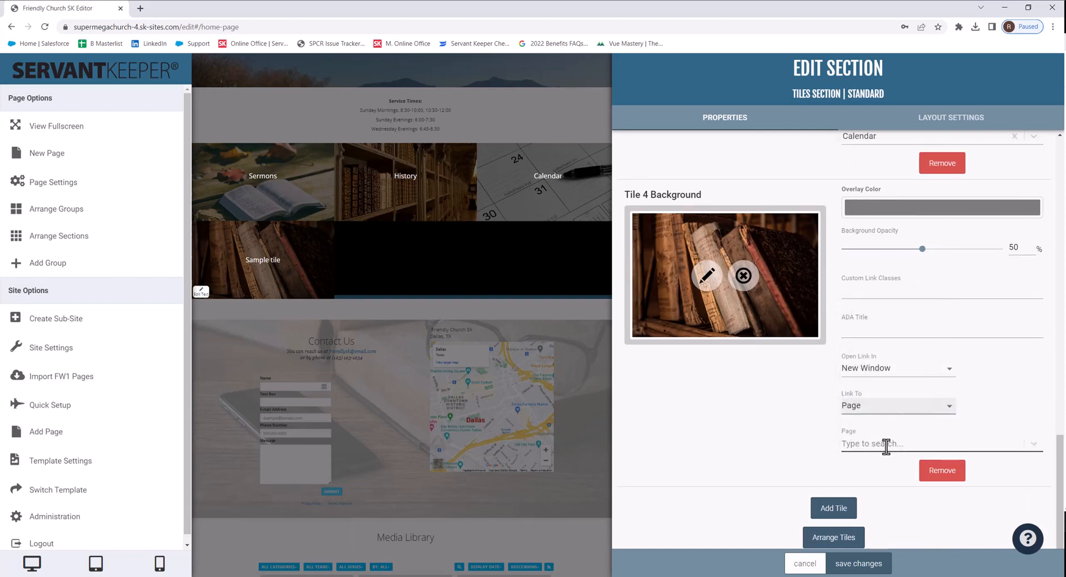
left_click(885, 446)
type("rec")
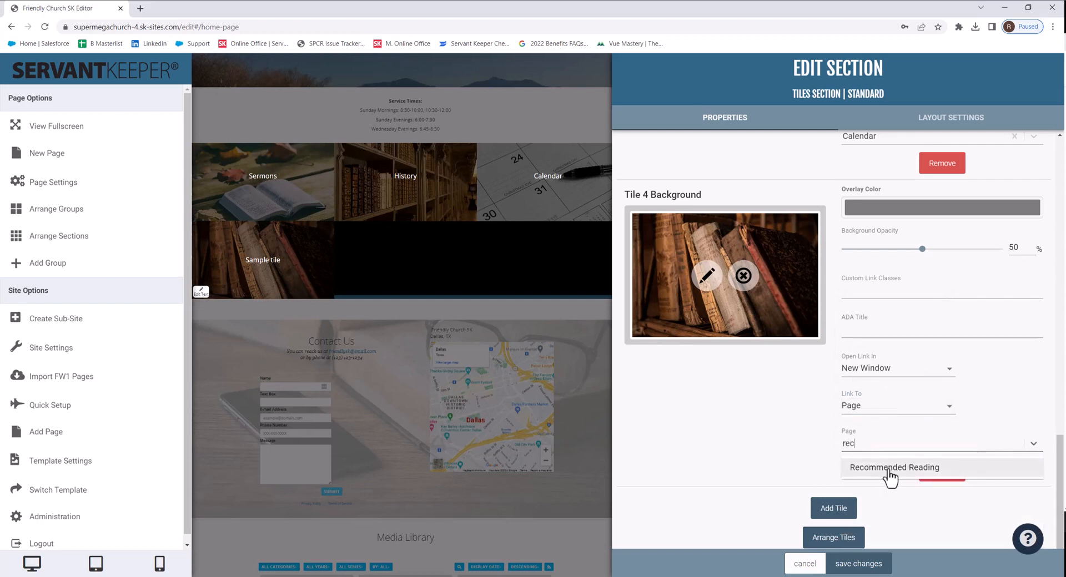
left_click(888, 471)
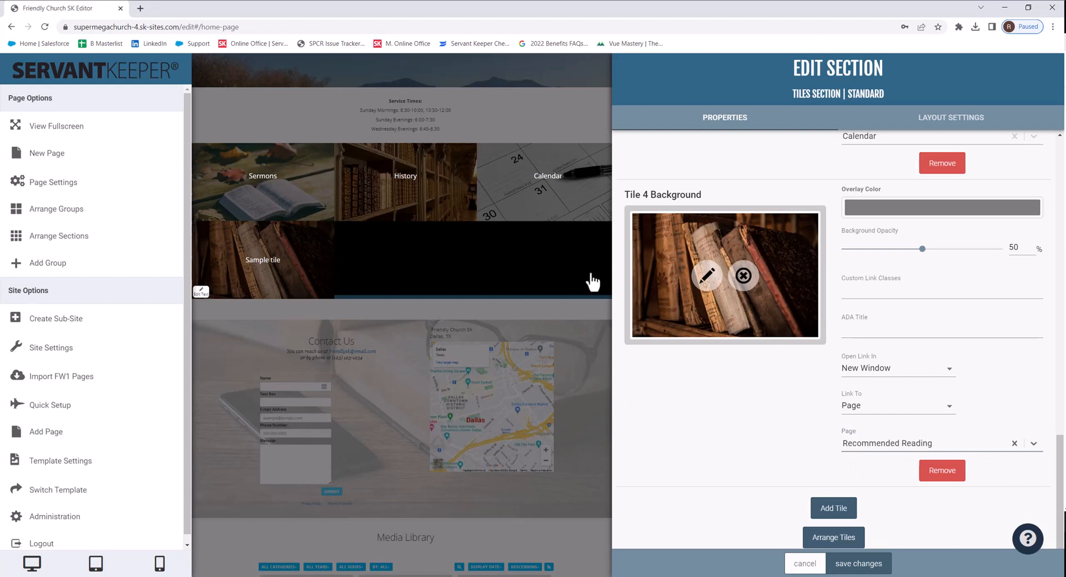
scroll(746, 367, "up", 15)
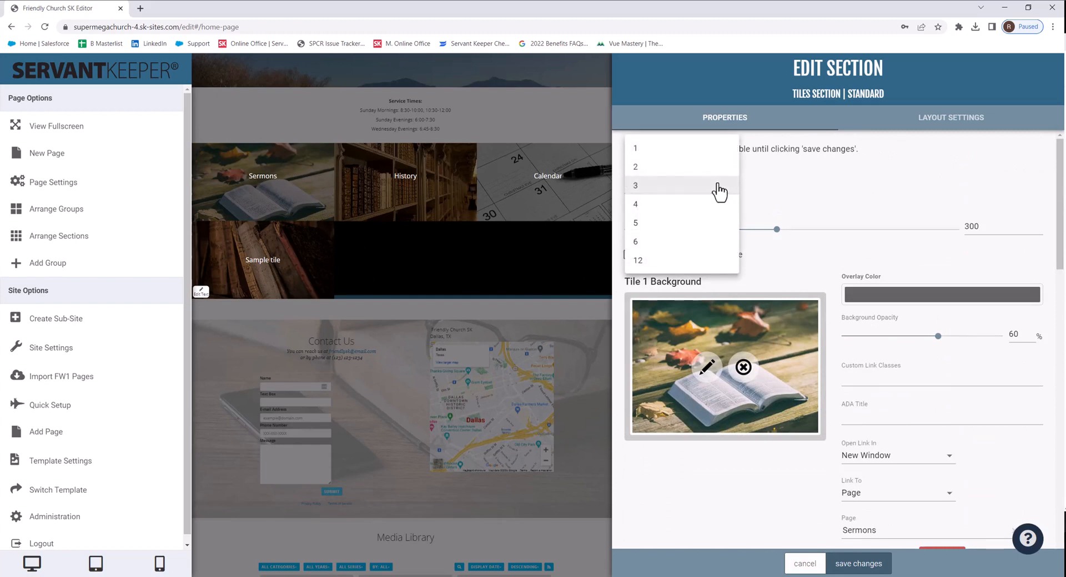
Step: Set the tiles section to 4 columns per row and save the changes
left_click(691, 205)
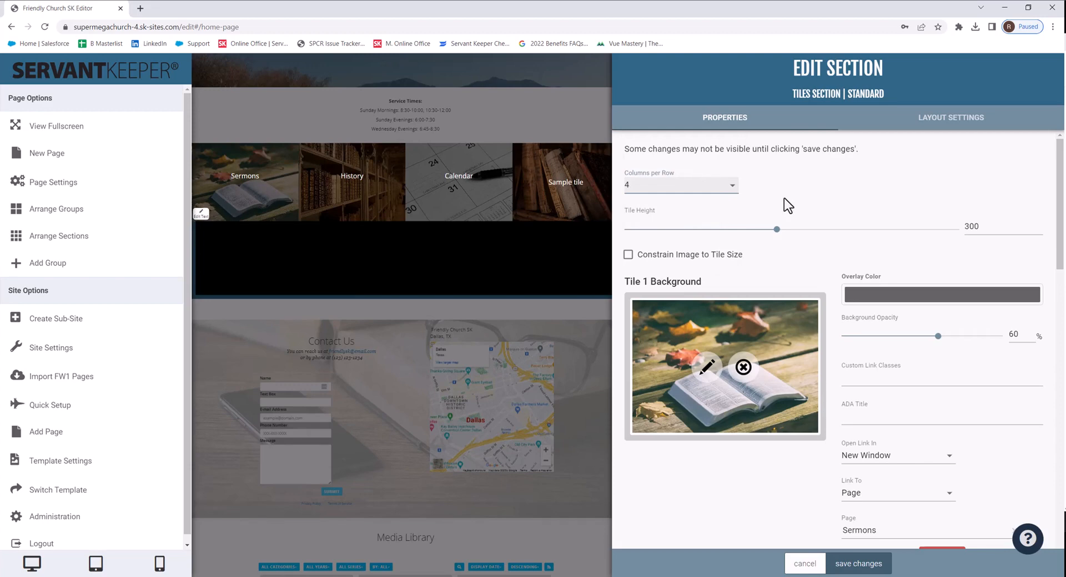
left_click(859, 564)
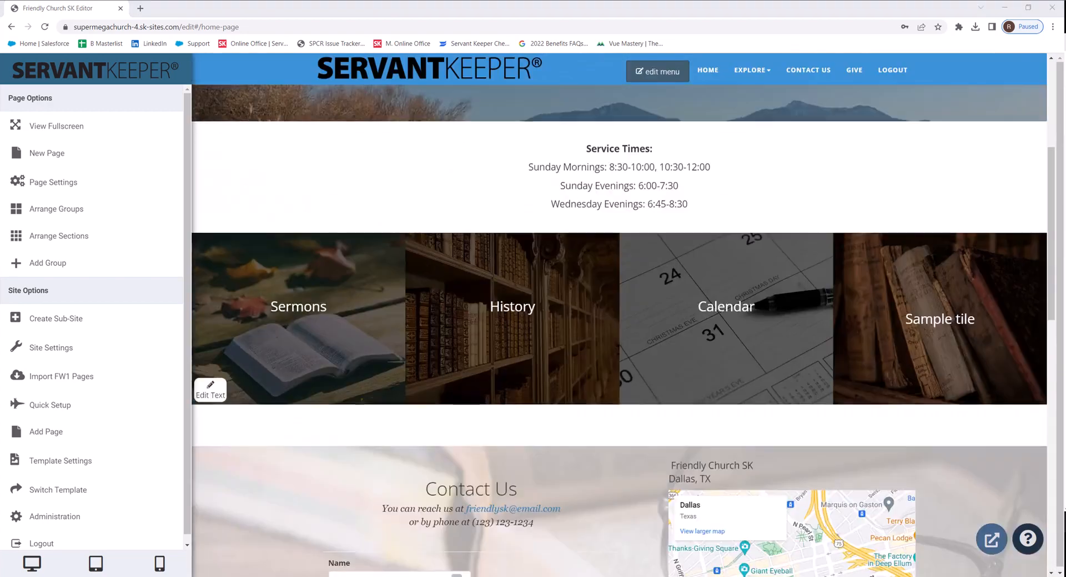
Step: Replace the fourth tile's Sample tile label with Recommended Reading and save the section
left_click(213, 398)
left_click(921, 325)
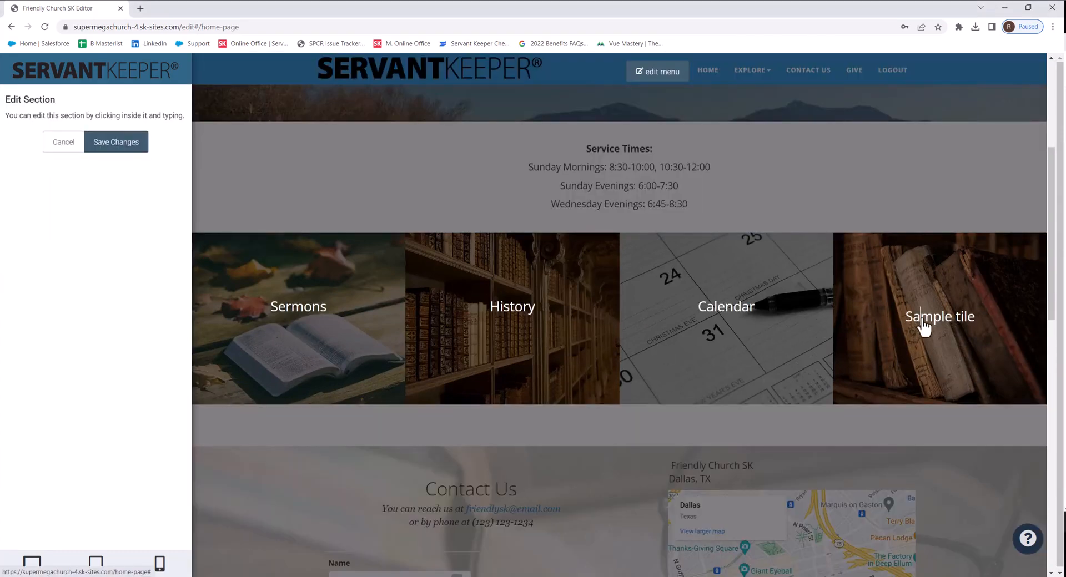
triple_click(940, 325)
key("BackSpace")
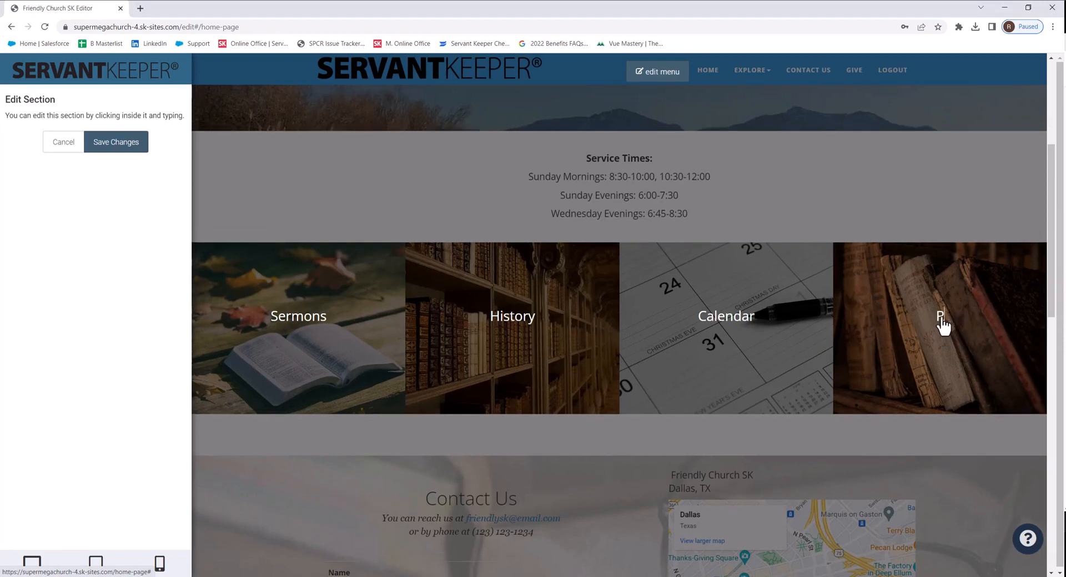
type("Recommended Reading")
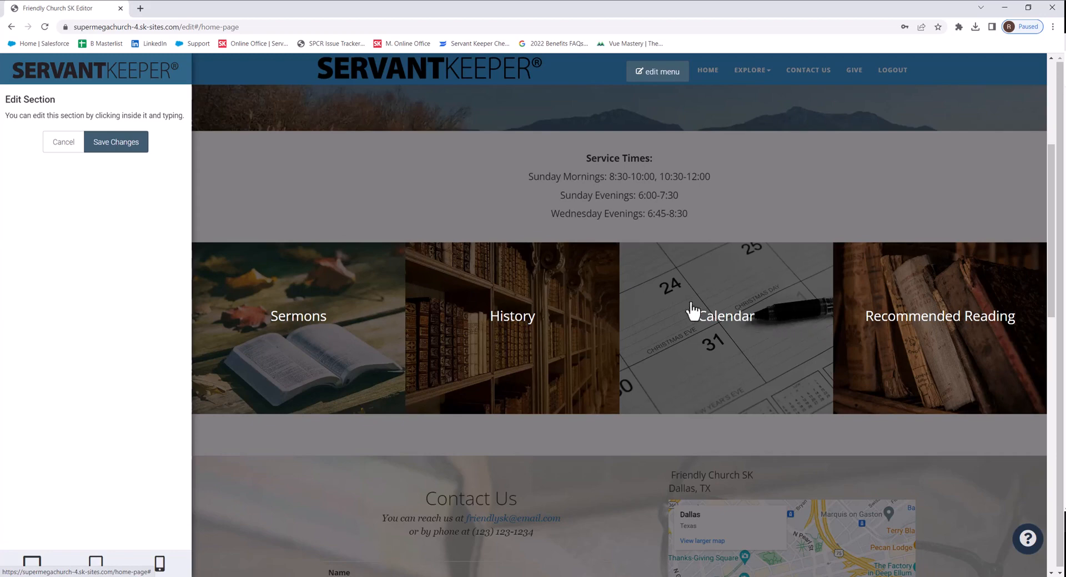
left_click(121, 145)
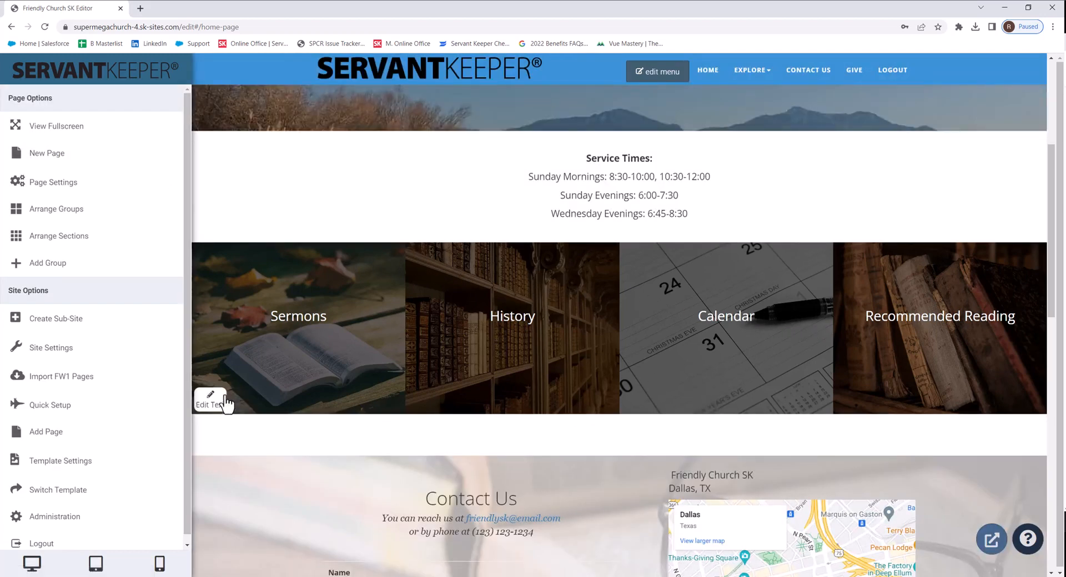
Step: Open the Recommended Reading tile to check its linked page, then return to the editor tab
left_click(935, 327)
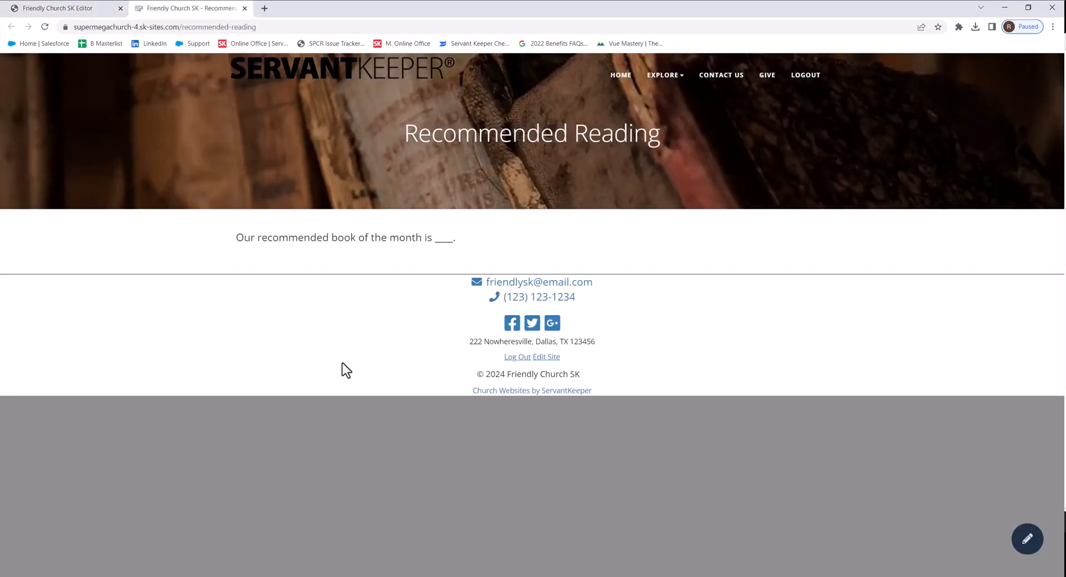
left_click(245, 8)
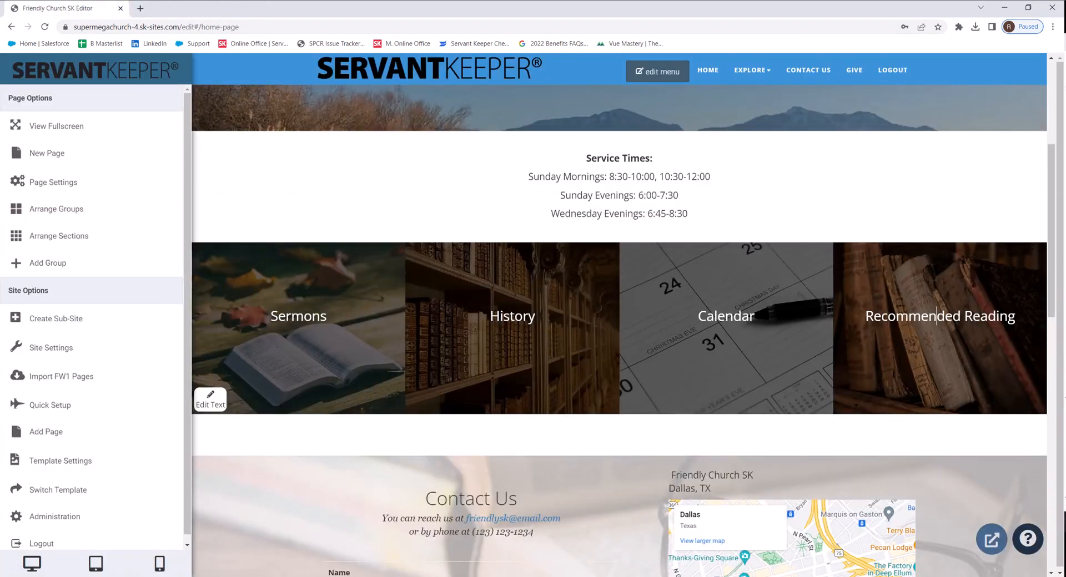
left_click(300, 356)
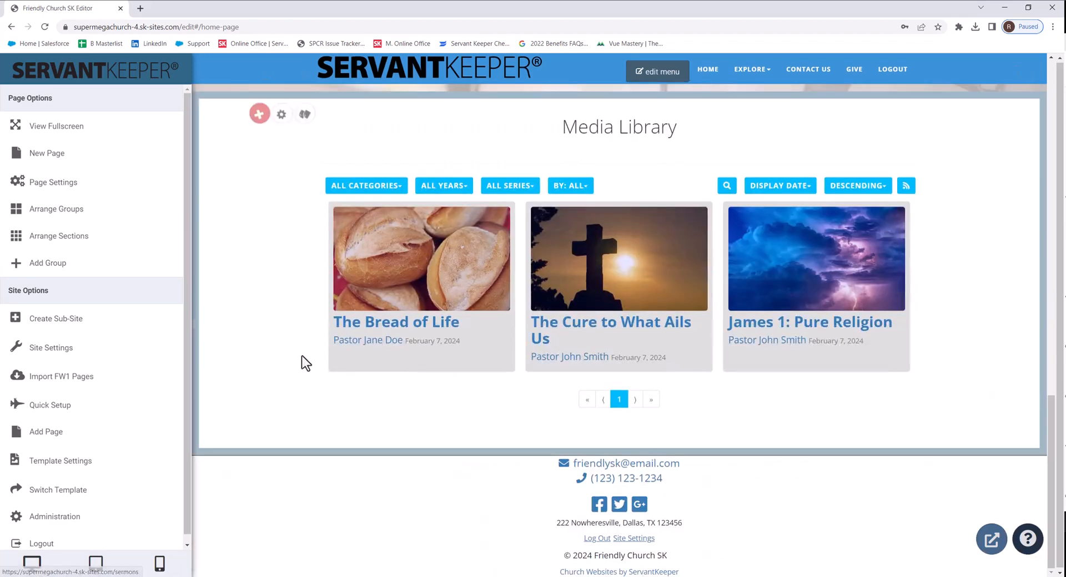
Step: Add a new standard empty group at the bottom of the home page containing a text section
left_click(83, 265)
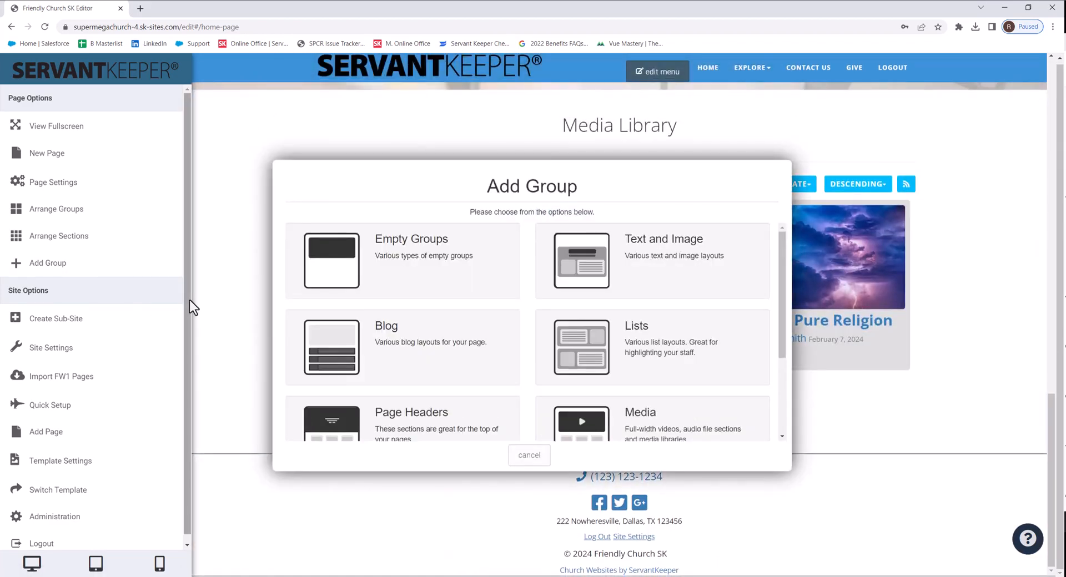
left_click(361, 278)
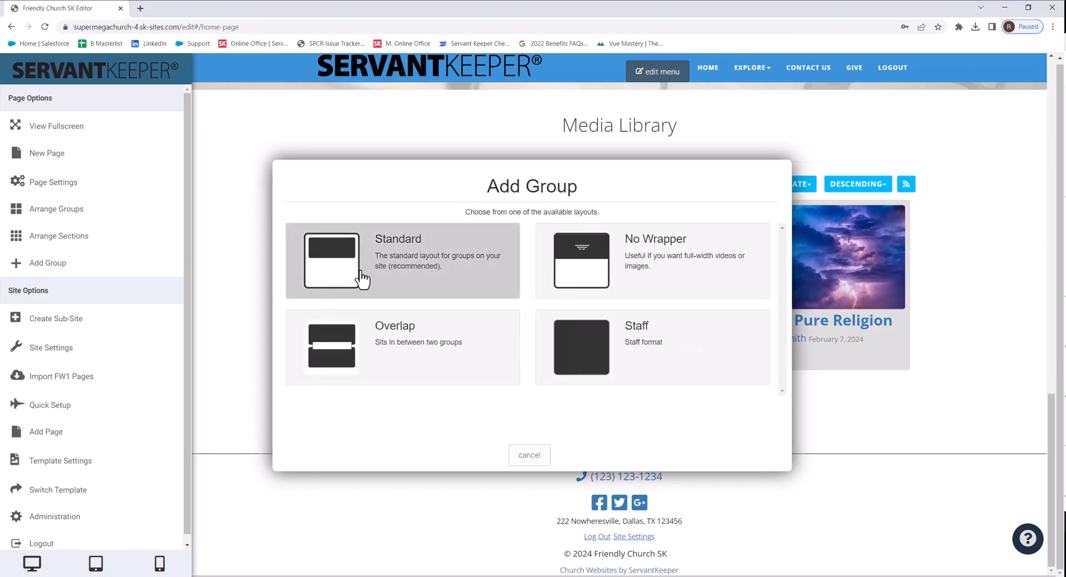
left_click(361, 278)
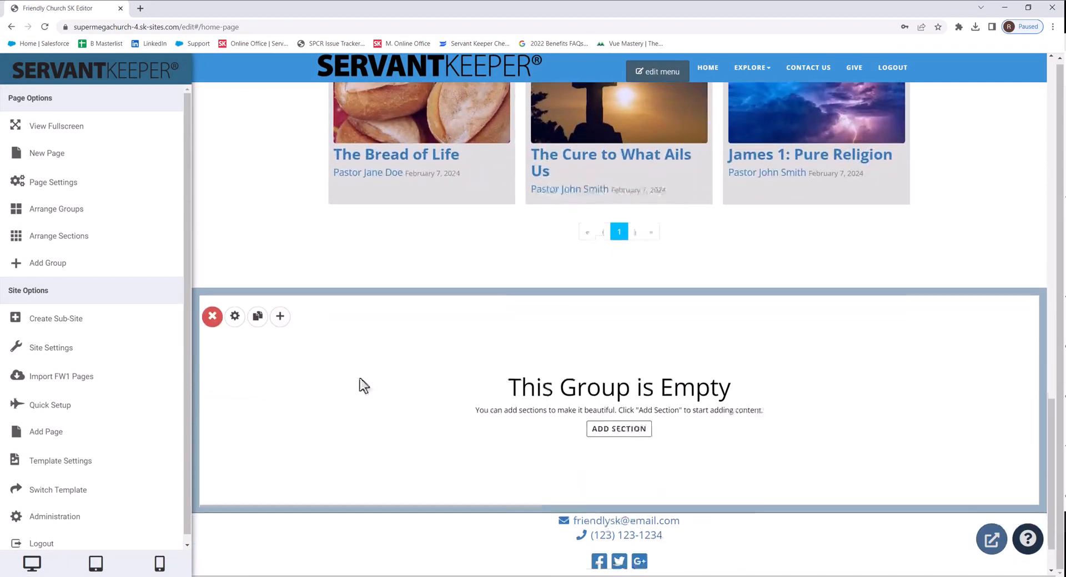
left_click(633, 371)
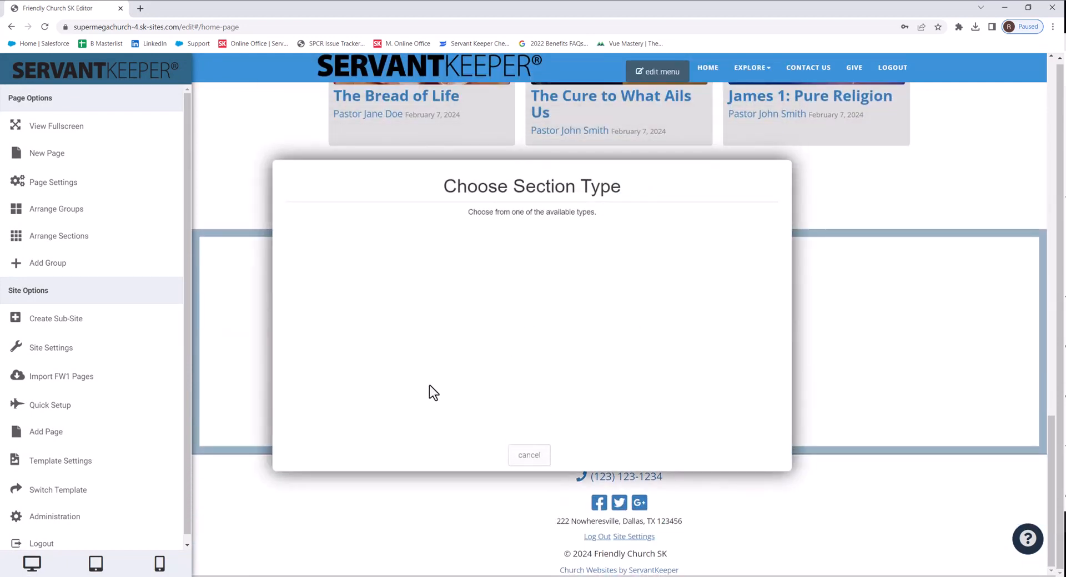
left_click(412, 273)
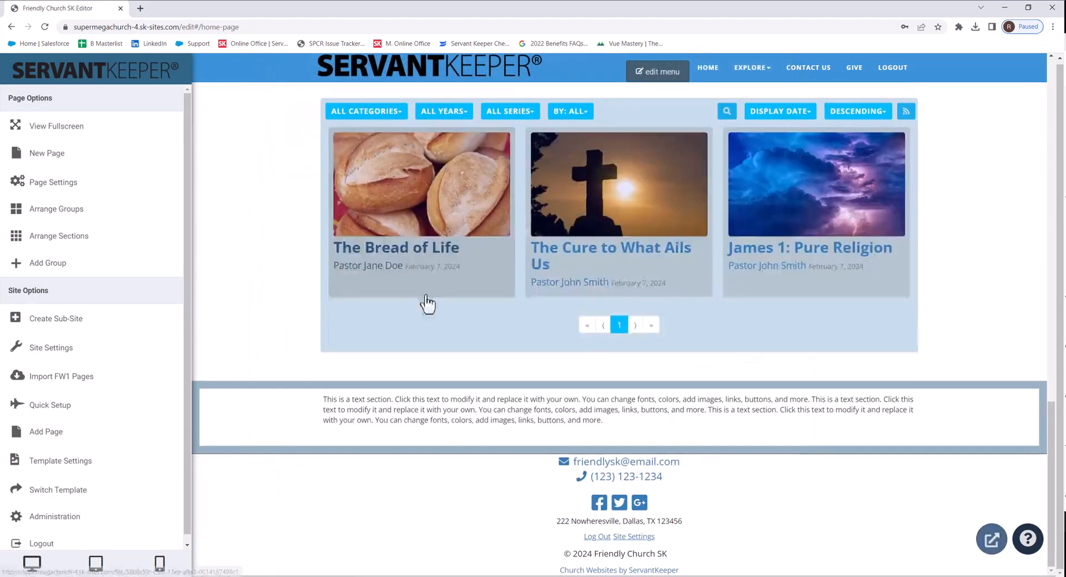
Step: Write "Click here to view our sister church' website." in the text section and link "Click here" to an external web address
left_click(471, 430)
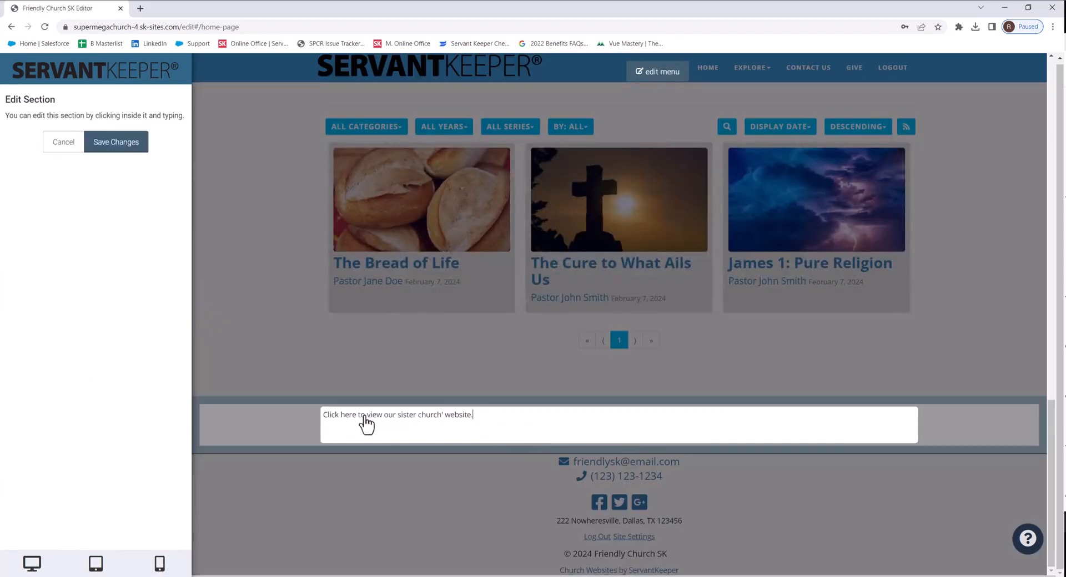
left_click_drag(358, 417, 325, 420)
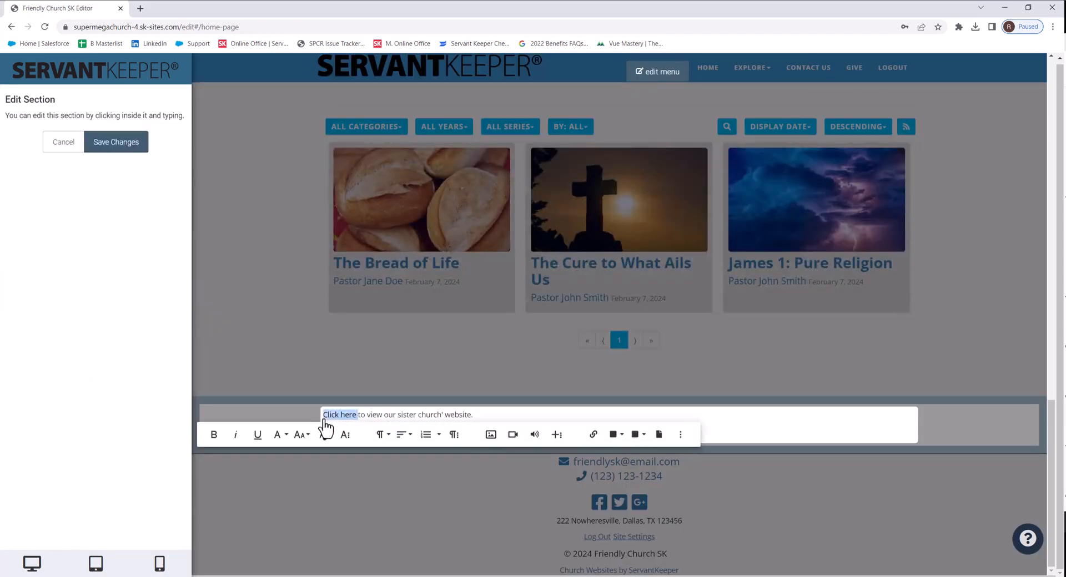
left_click(355, 419)
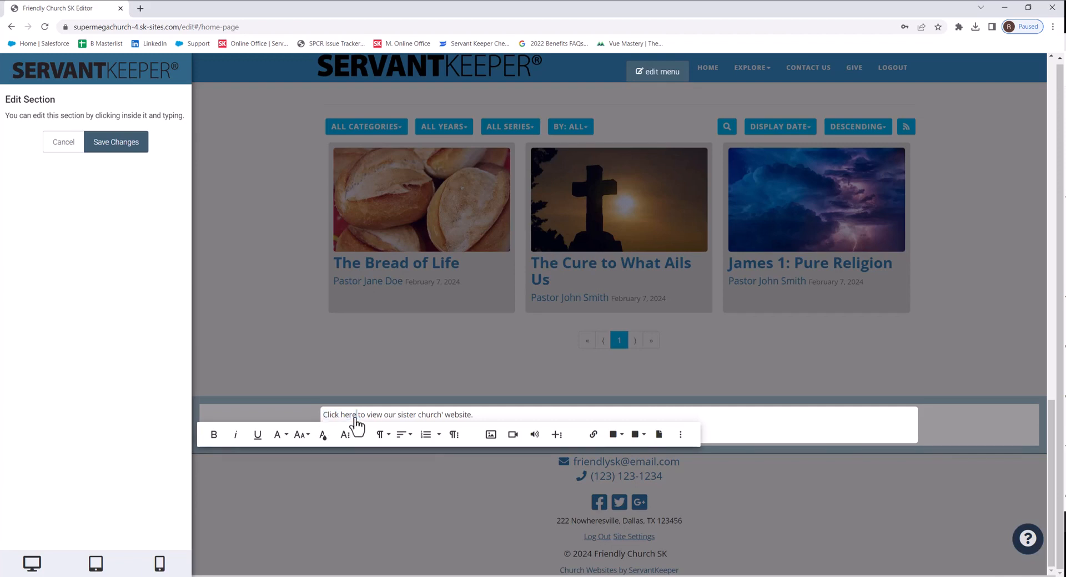
mouse_move(358, 420)
left_mouse_down()
mouse_move(325, 420)
mouse_move(357, 421)
left_mouse_up()
left_click(348, 420)
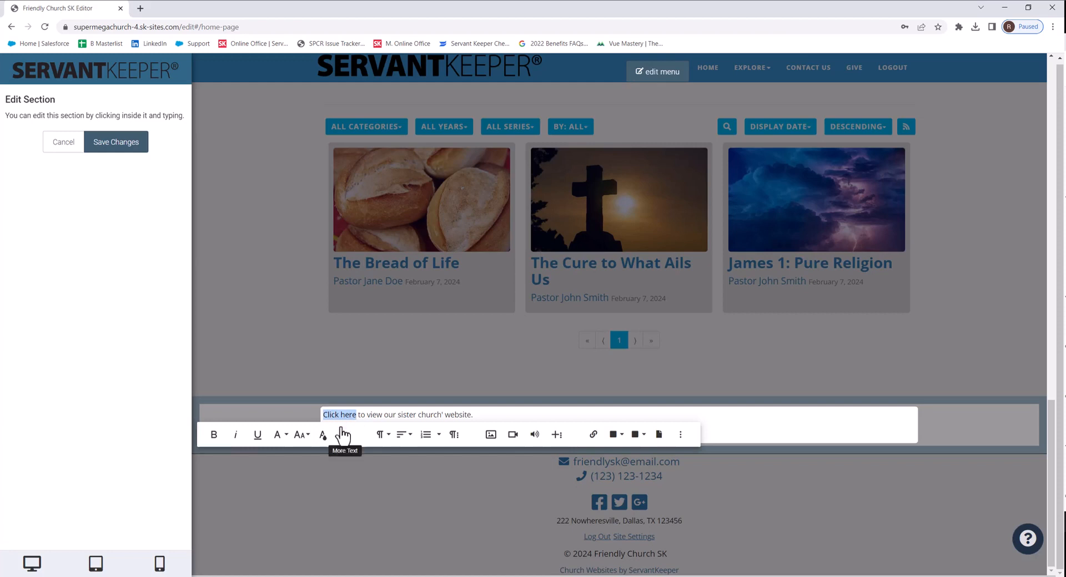
left_click(594, 435)
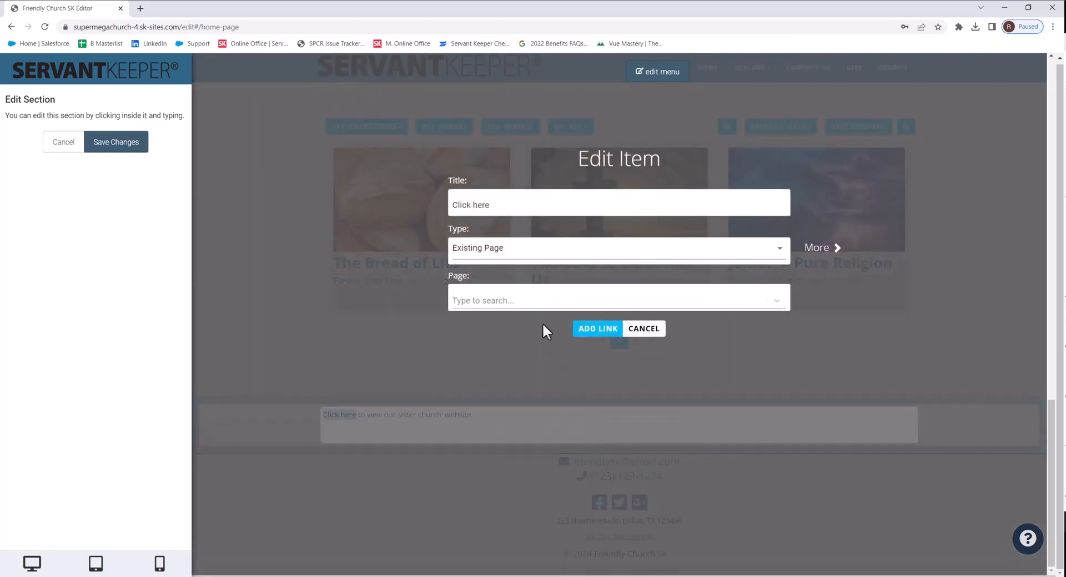
left_click(527, 256)
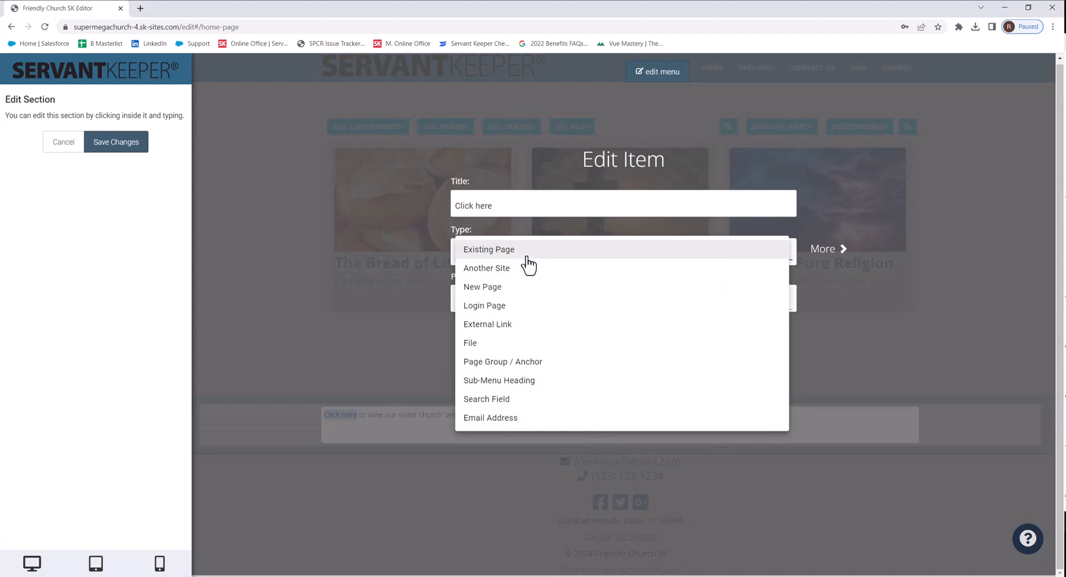
left_click(491, 326)
left_click(512, 298)
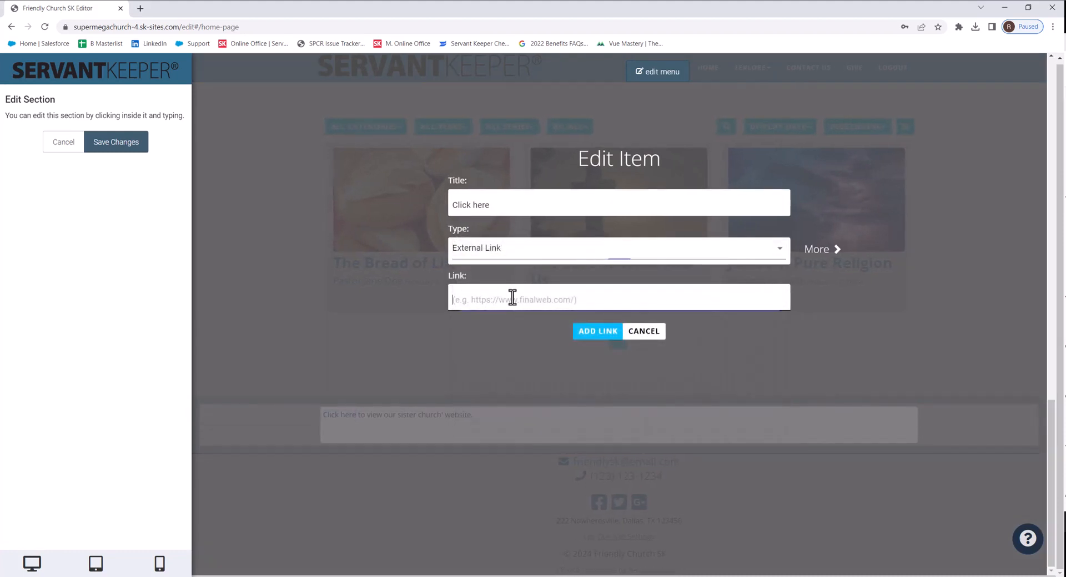
type("www.samplechurch.com")
left_click(584, 333)
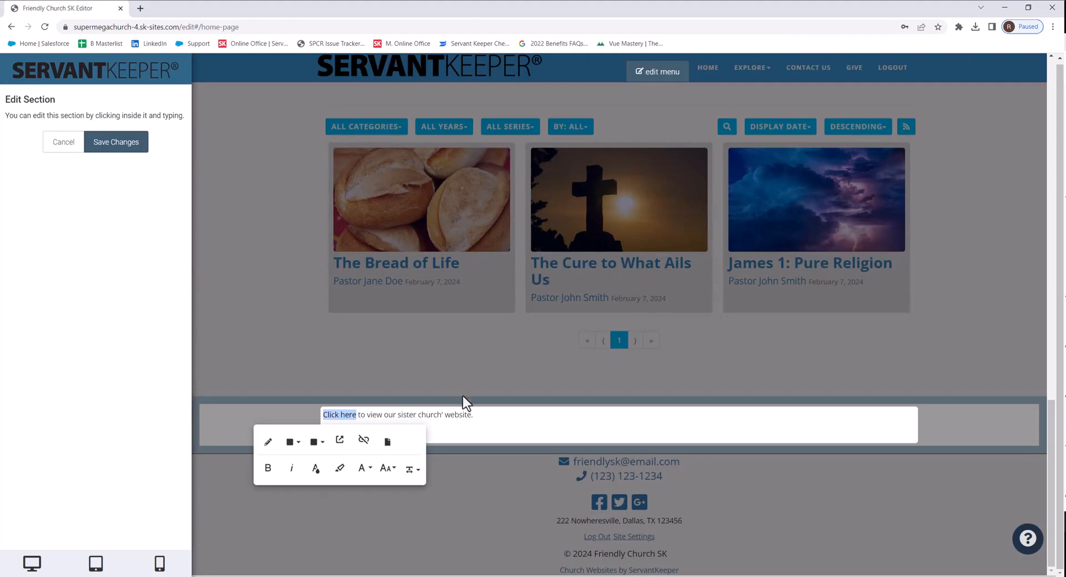
Step: Style the "Click here" link as a Primary button and save the section
left_click(483, 427)
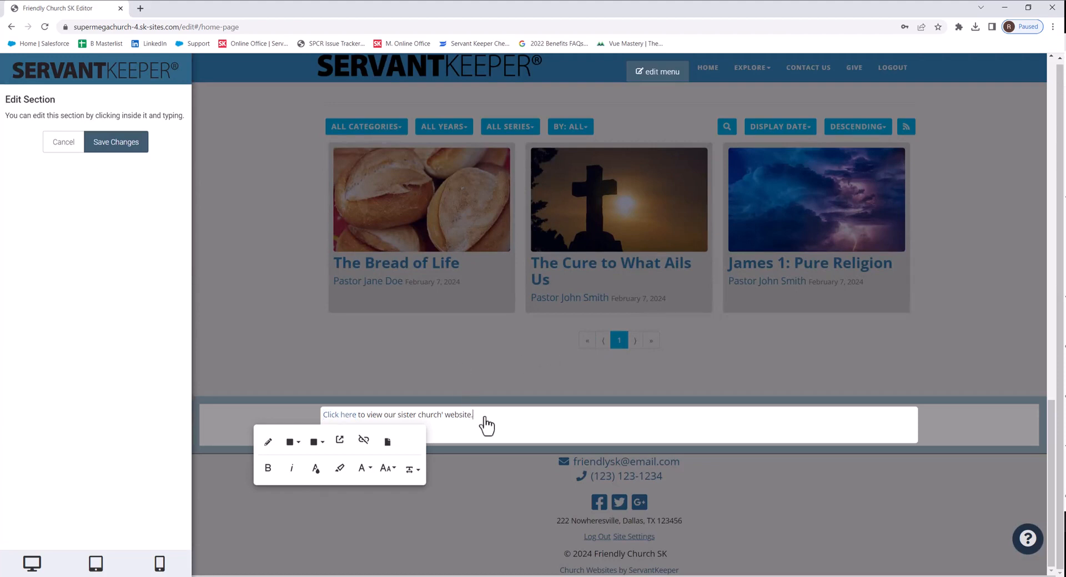
left_click(354, 415)
left_click(299, 444)
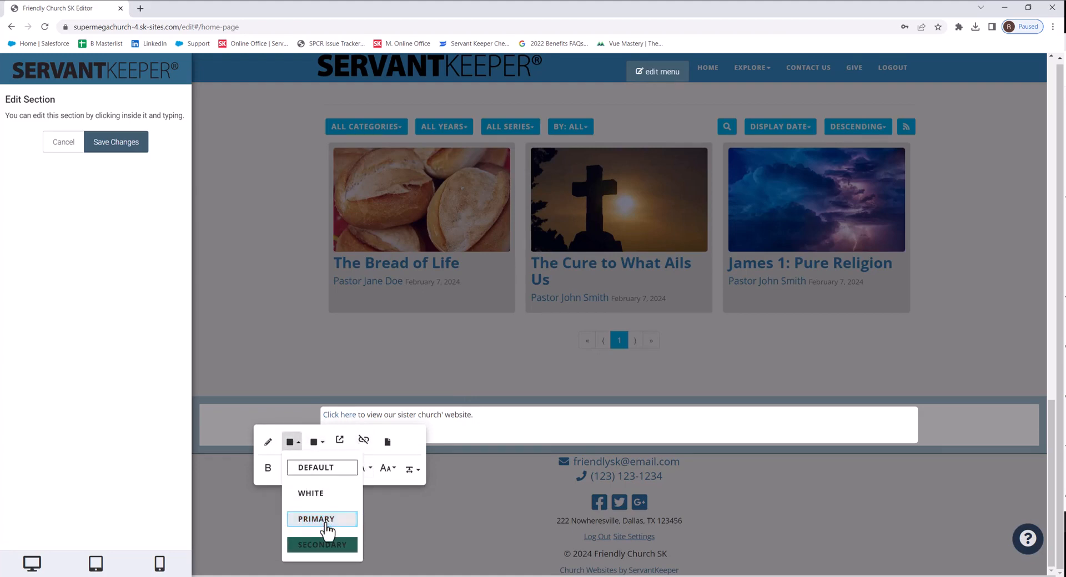
left_click(328, 520)
left_click(545, 436)
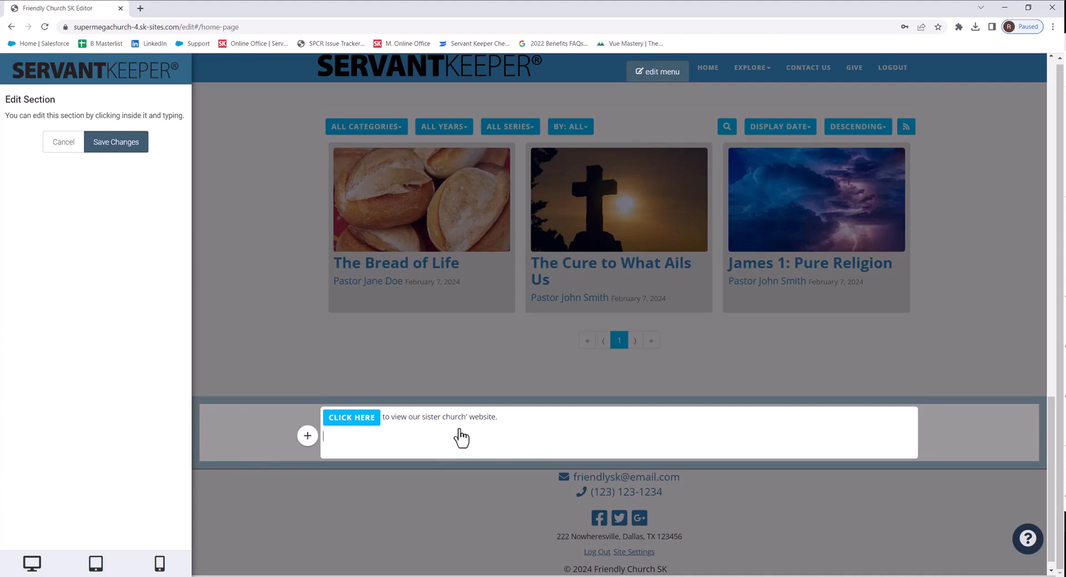
left_click(123, 144)
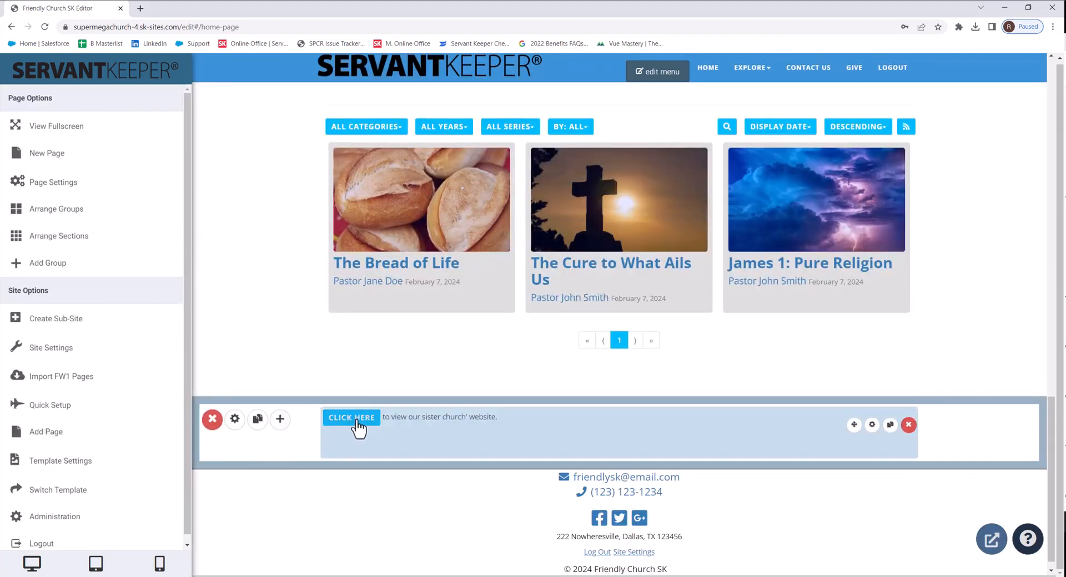
scroll(251, 341, "up", 2)
scroll(250, 339, "up", 20)
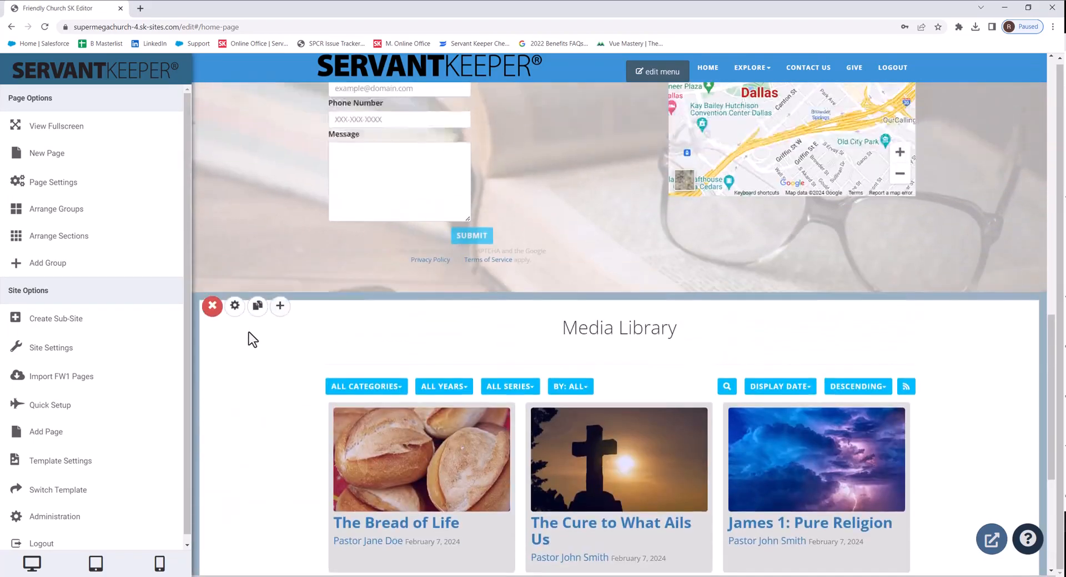